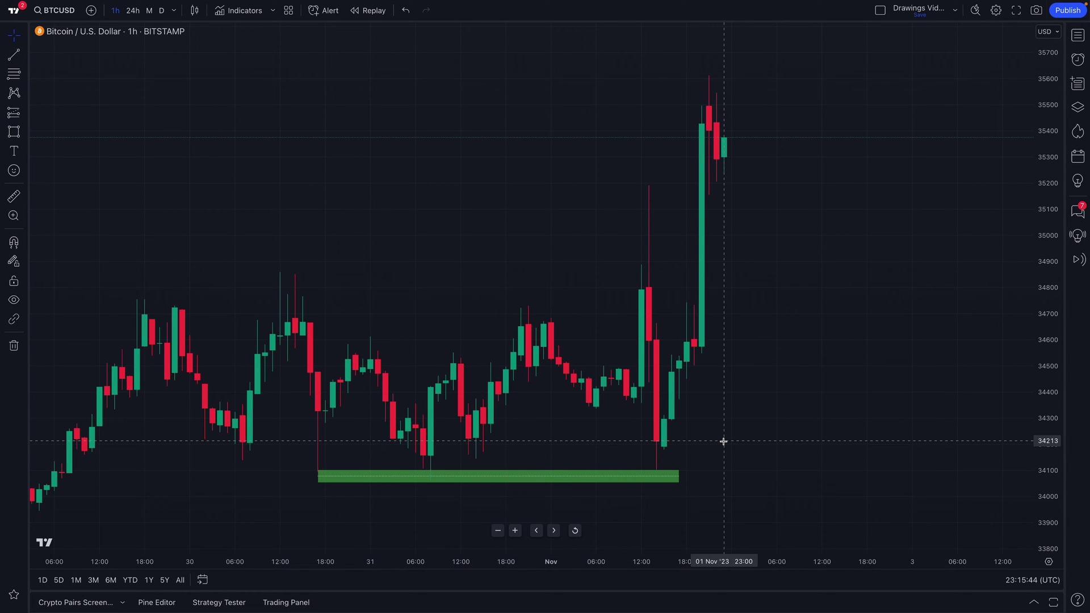
- Widen the green support rectangle one bar at each end to 30 Oct 16:00–01 Nov 18:00, then open its Rectangle settings
{"action": "left_click", "coordinate": [316, 477]}
{"action": "left_click_drag", "start_coordinate": [316, 476], "coordinate": [312, 476]}
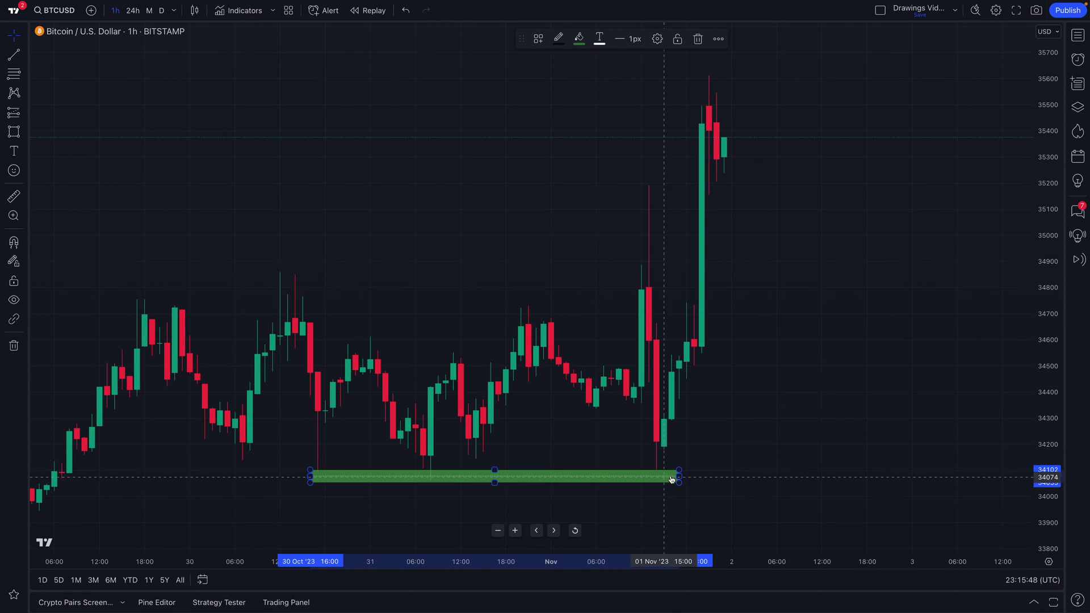
{"action": "left_click_drag", "start_coordinate": [679, 476], "coordinate": [687, 476]}
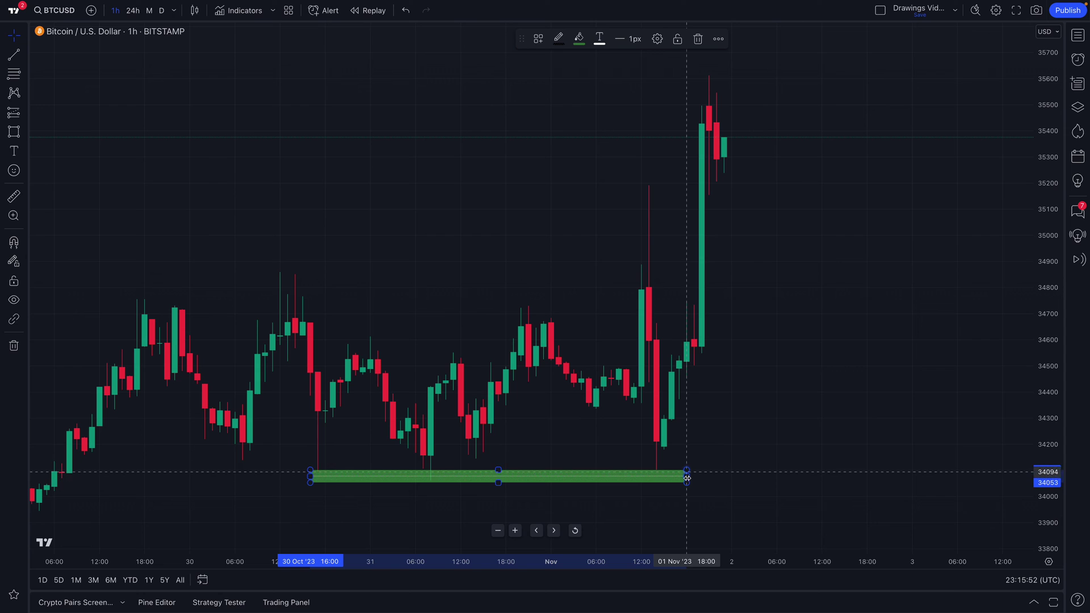
{"action": "left_click", "coordinate": [686, 445]}
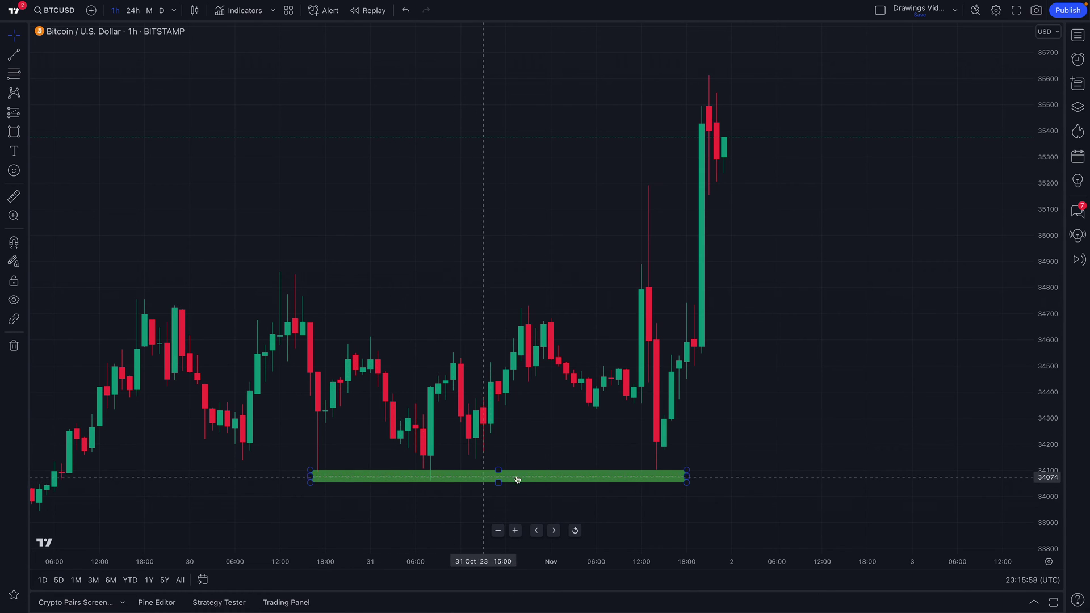
{"action": "double_click", "coordinate": [625, 480]}
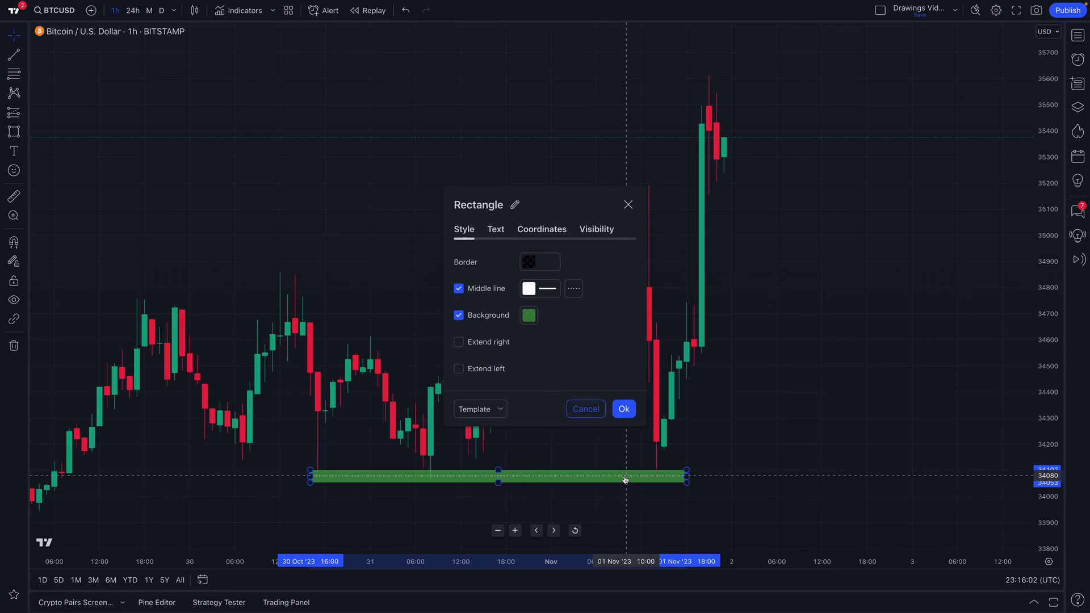
- Toggle the rectangle's middle line and try several colour swatches for it
{"action": "left_click_drag", "start_coordinate": [572, 202], "coordinate": [226, 125]}
{"action": "left_click", "coordinate": [112, 213]}
{"action": "left_click", "coordinate": [112, 213]}
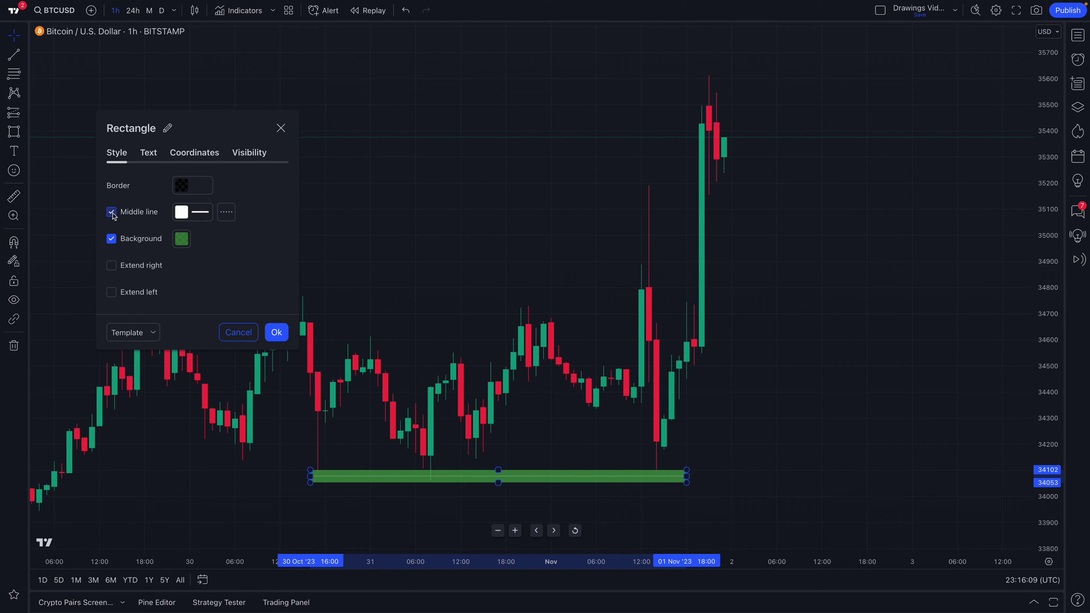
{"action": "left_click", "coordinate": [203, 216]}
{"action": "left_click", "coordinate": [183, 245]}
{"action": "left_click", "coordinate": [195, 246]}
{"action": "left_click", "coordinate": [208, 245]}
{"action": "left_click", "coordinate": [220, 246]}
{"action": "left_click", "coordinate": [244, 246]}
{"action": "left_click", "coordinate": [256, 246]}
{"action": "left_click", "coordinate": [280, 246]}
- Set the middle line to a white dashed line and apply the changes with Ok
{"action": "left_click", "coordinate": [227, 214]}
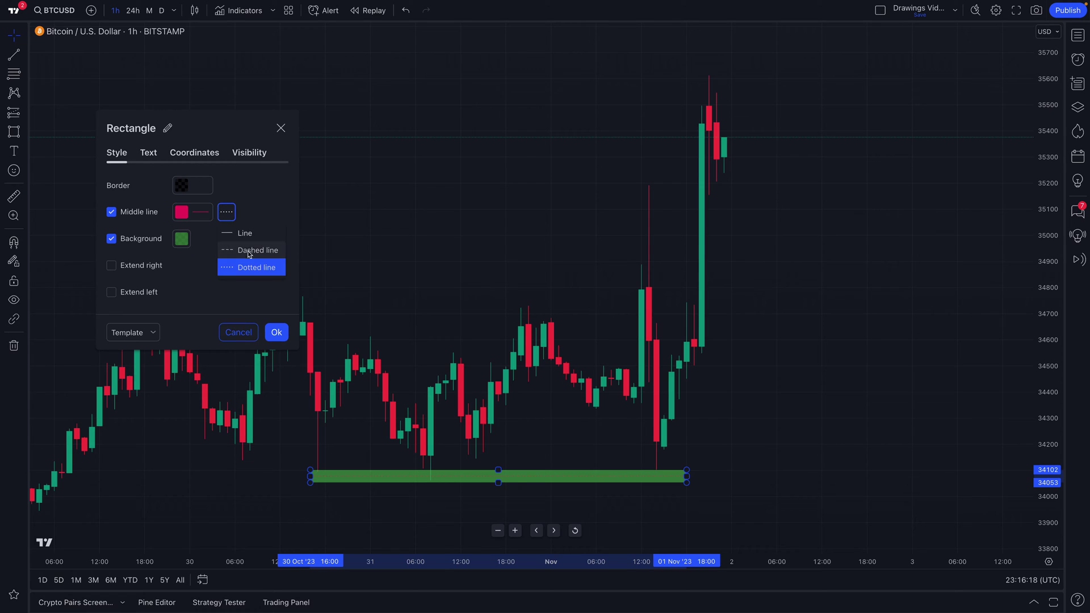
{"action": "left_click", "coordinate": [248, 239]}
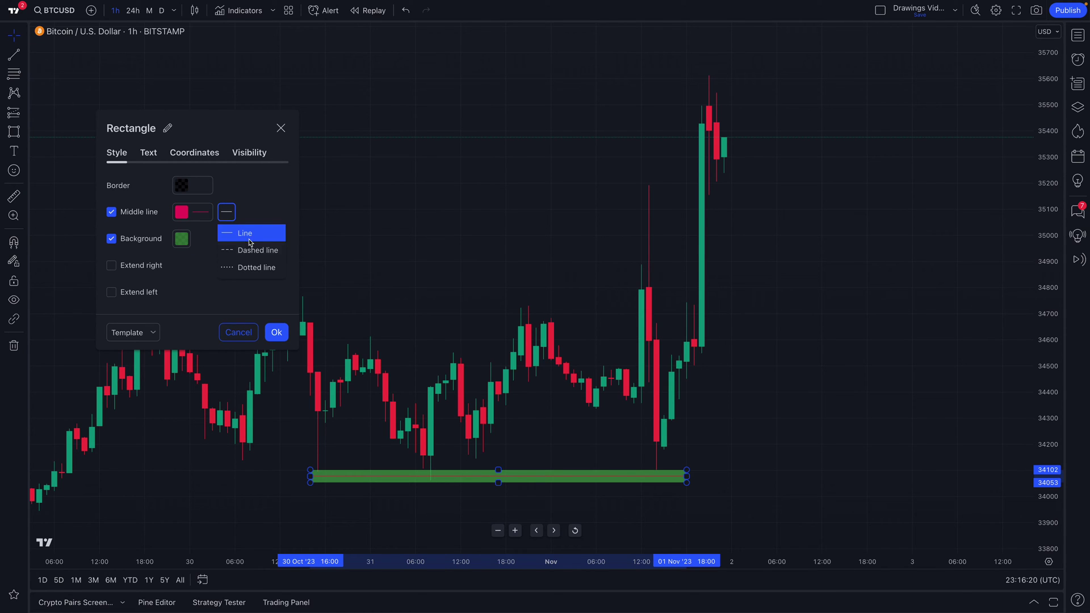
{"action": "left_click", "coordinate": [251, 251]}
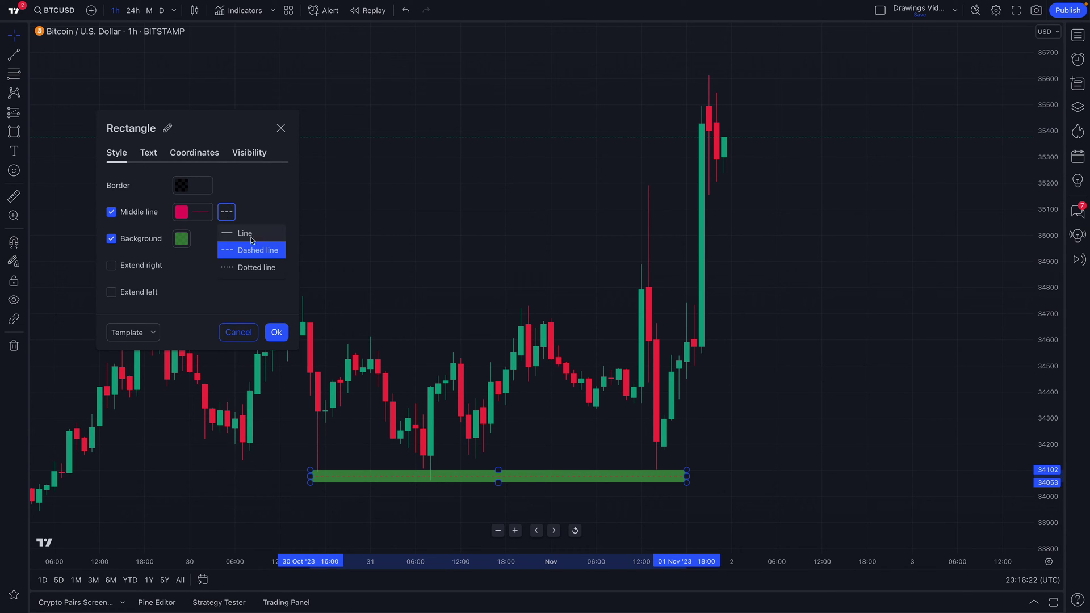
{"action": "left_click", "coordinate": [183, 214]}
{"action": "left_click", "coordinate": [184, 235]}
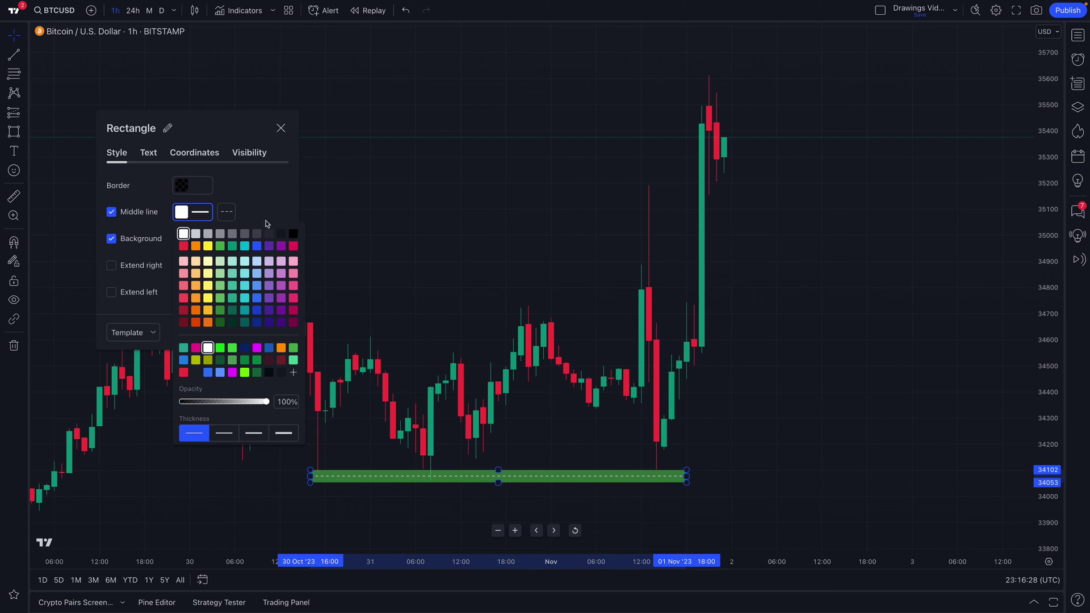
{"action": "left_click", "coordinate": [265, 131]}
{"action": "left_click", "coordinate": [279, 130]}
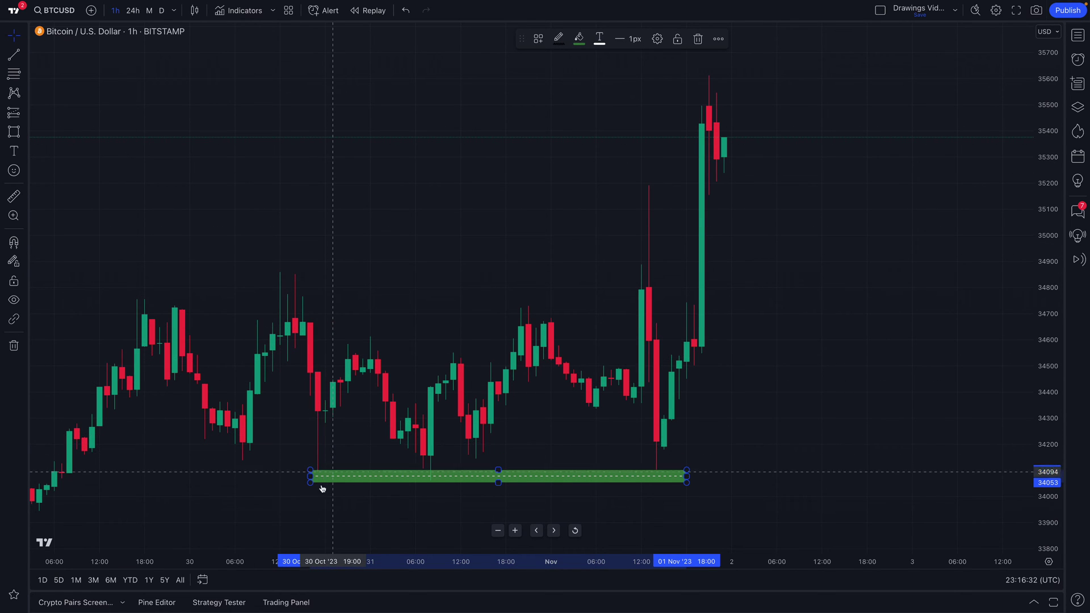
- Delete the green support rectangle from the chart
{"action": "left_click", "coordinate": [498, 437]}
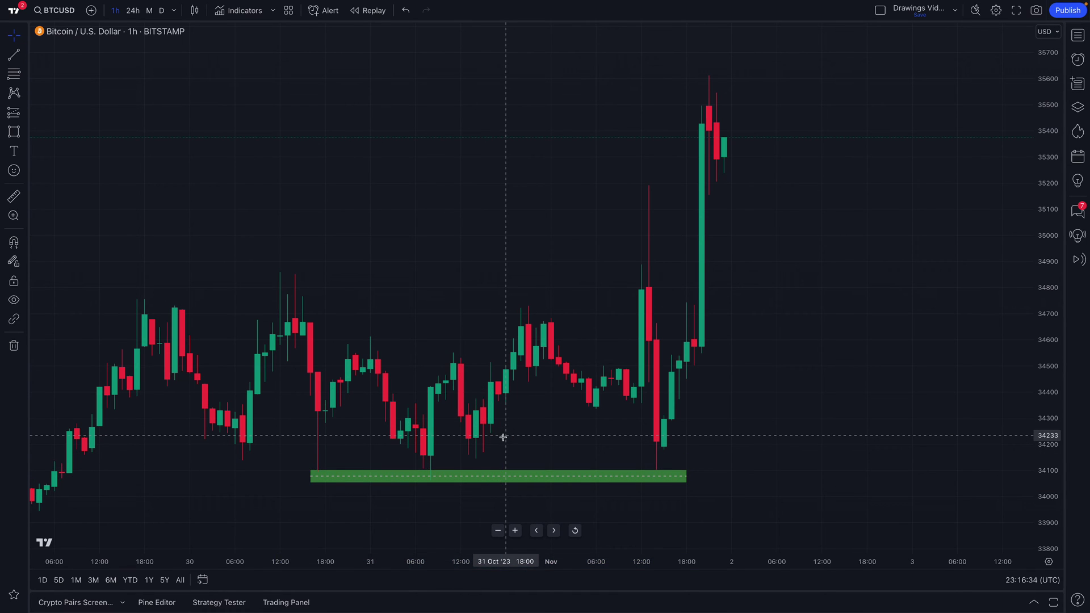
{"action": "scroll", "coordinate": [498, 437], "scroll_direction": "up", "scroll_amount": 1}
{"action": "scroll", "coordinate": [498, 437], "scroll_direction": "down", "scroll_amount": 1}
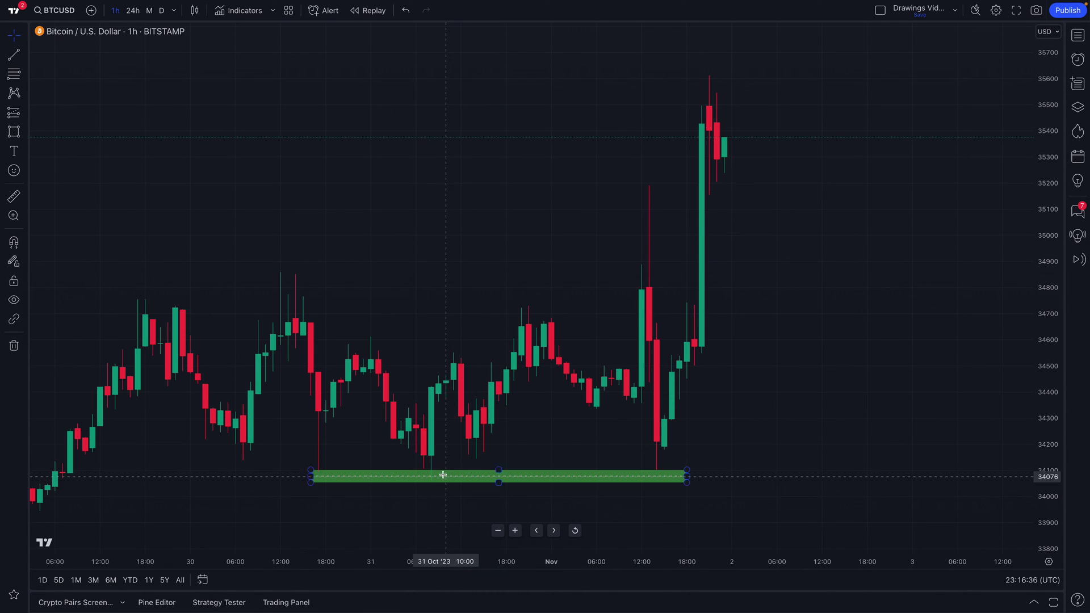
{"action": "left_click", "coordinate": [367, 479]}
{"action": "key", "text": "Delete"}
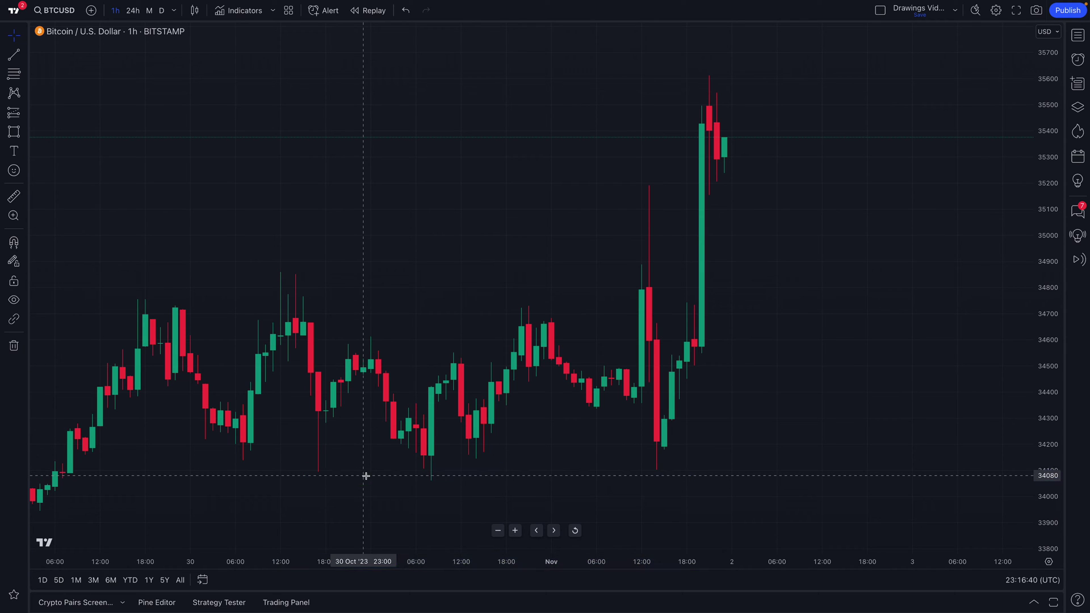
- Place a horizontal support line at 34094 along the candle lows
{"action": "left_click", "coordinate": [26, 58]}
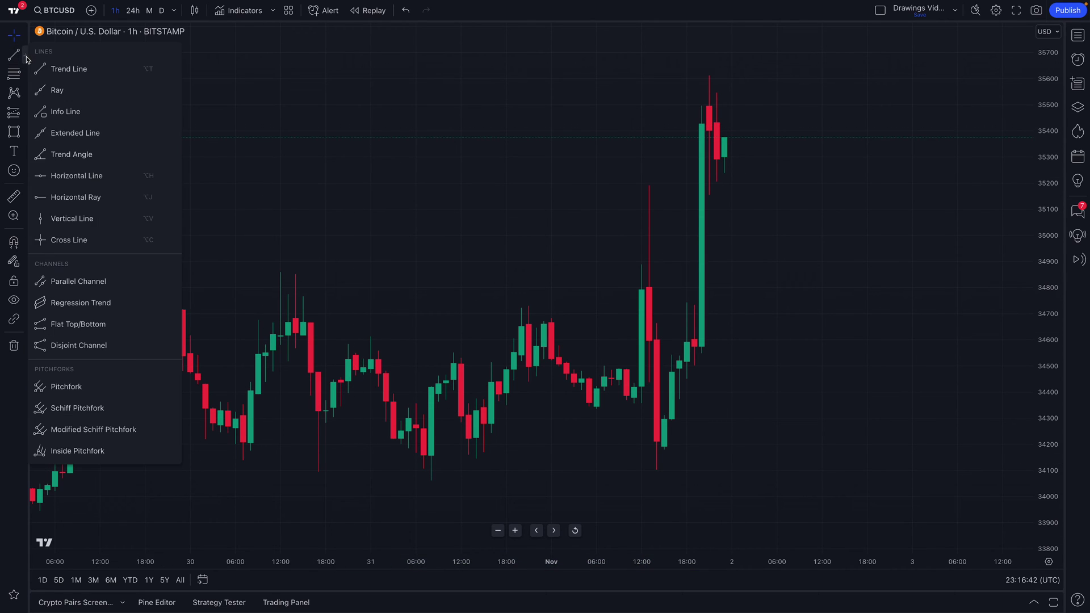
{"action": "left_click", "coordinate": [91, 175]}
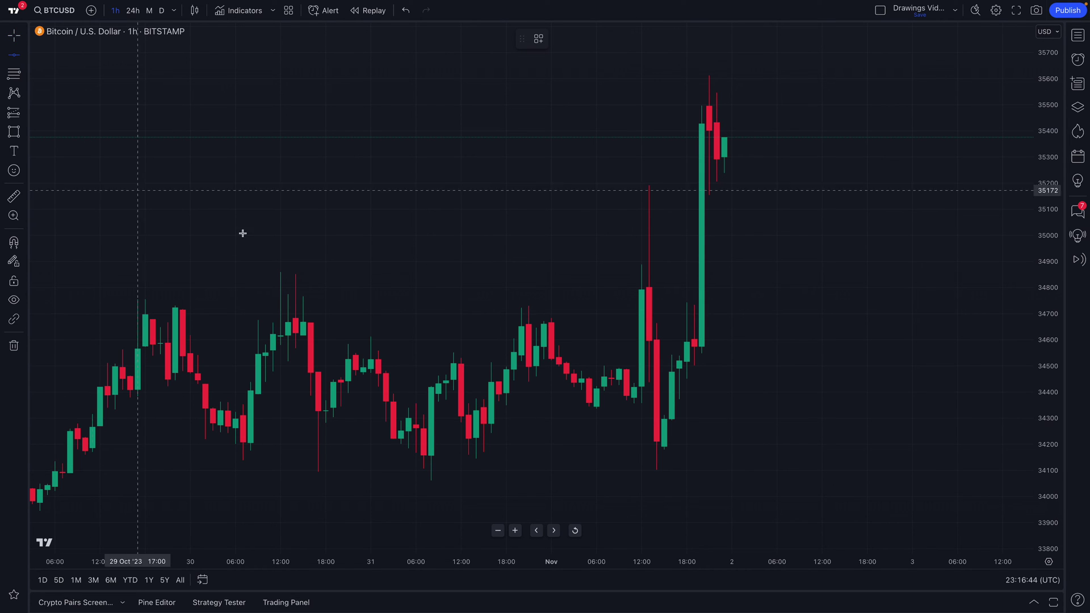
{"action": "scroll", "coordinate": [511, 380], "scroll_direction": "down", "scroll_amount": 1}
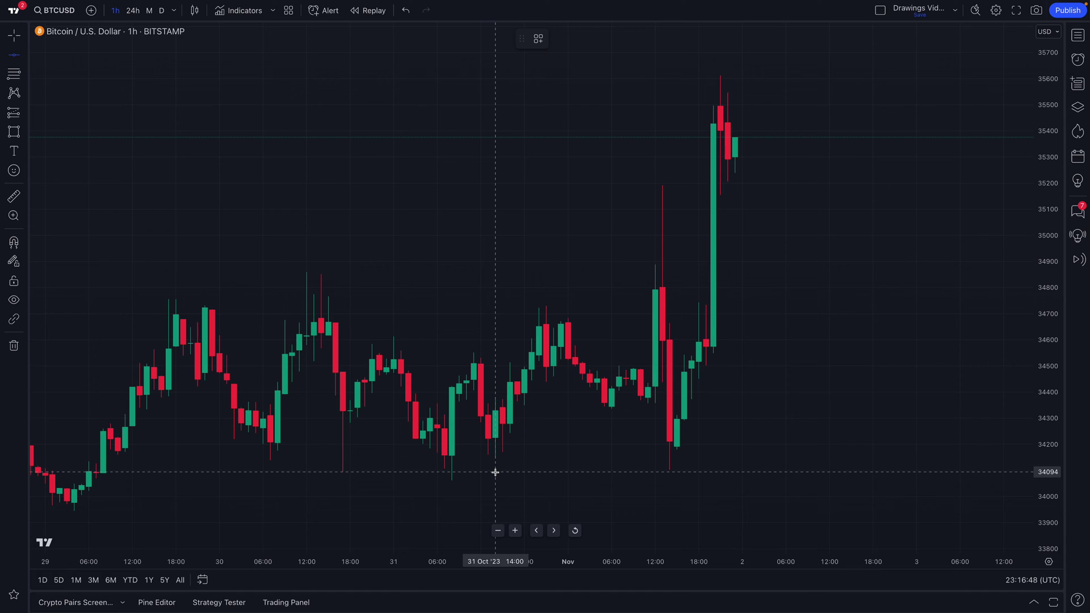
{"action": "left_click", "coordinate": [495, 472]}
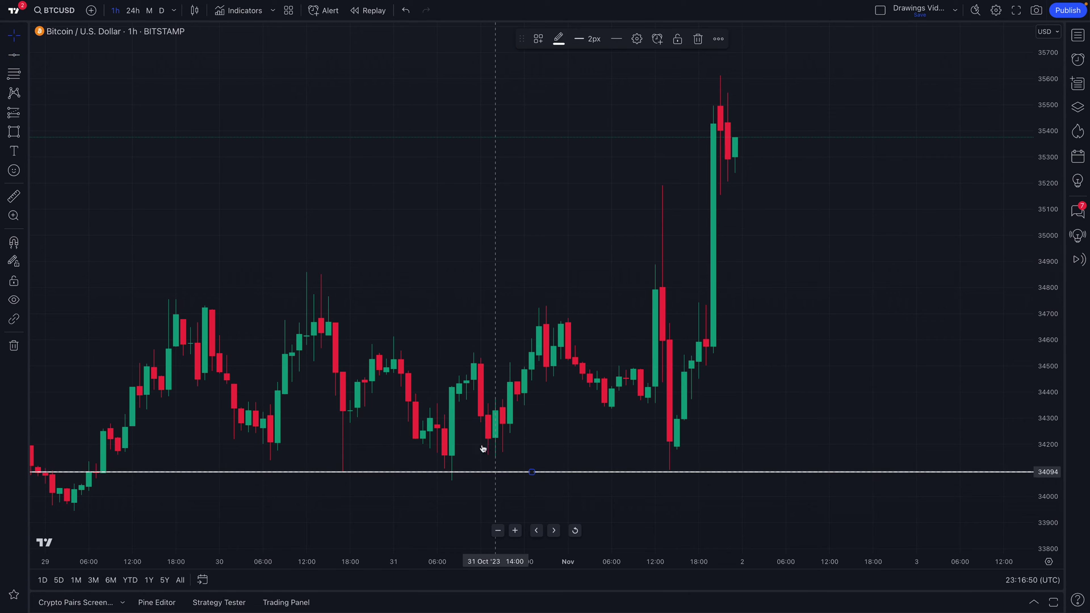
{"action": "left_click", "coordinate": [487, 450]}
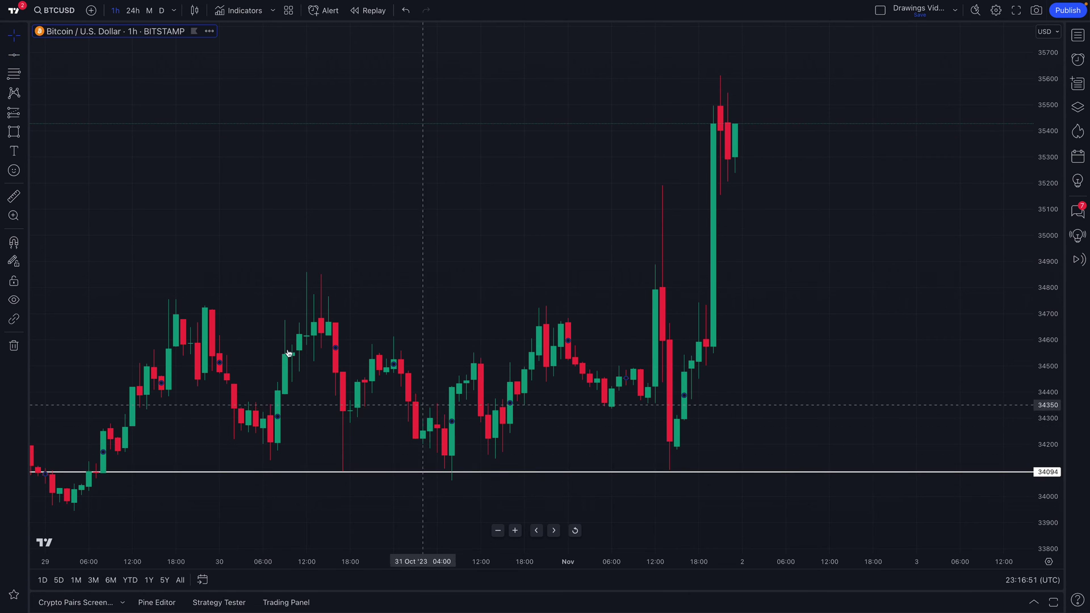
{"action": "left_click", "coordinate": [26, 152]}
{"action": "left_click", "coordinate": [26, 134]}
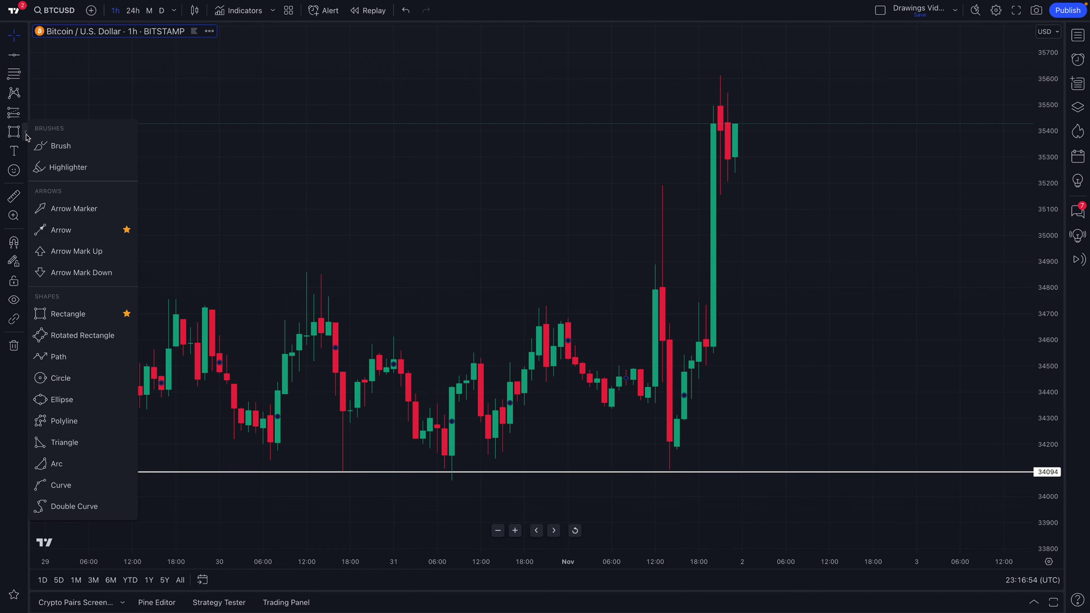
{"action": "left_click", "coordinate": [54, 143]}
{"action": "mouse_move", "coordinate": [350, 464]}
{"action": "left_mouse_down"}
{"action": "mouse_move", "coordinate": [333, 464]}
{"action": "mouse_move", "coordinate": [343, 477]}
{"action": "mouse_move", "coordinate": [343, 463]}
{"action": "left_mouse_up"}
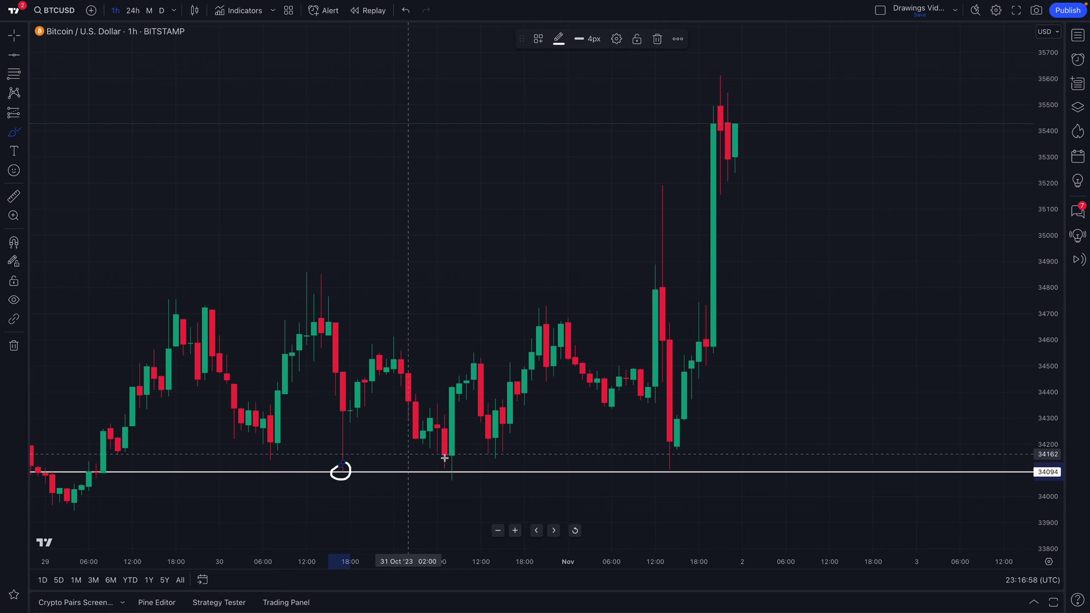
{"action": "mouse_move", "coordinate": [455, 467]}
{"action": "left_mouse_down"}
{"action": "mouse_move", "coordinate": [450, 476]}
{"action": "mouse_move", "coordinate": [455, 466]}
{"action": "left_mouse_up"}
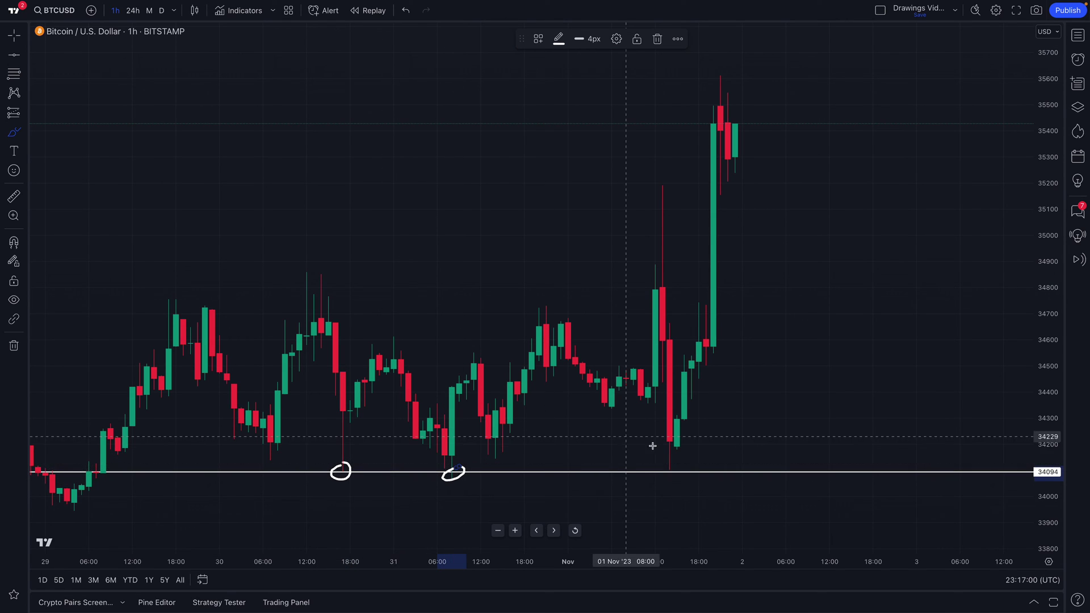
{"action": "mouse_move", "coordinate": [672, 462]}
{"action": "left_mouse_down"}
{"action": "mouse_move", "coordinate": [670, 477]}
{"action": "mouse_move", "coordinate": [671, 464]}
{"action": "left_mouse_up"}
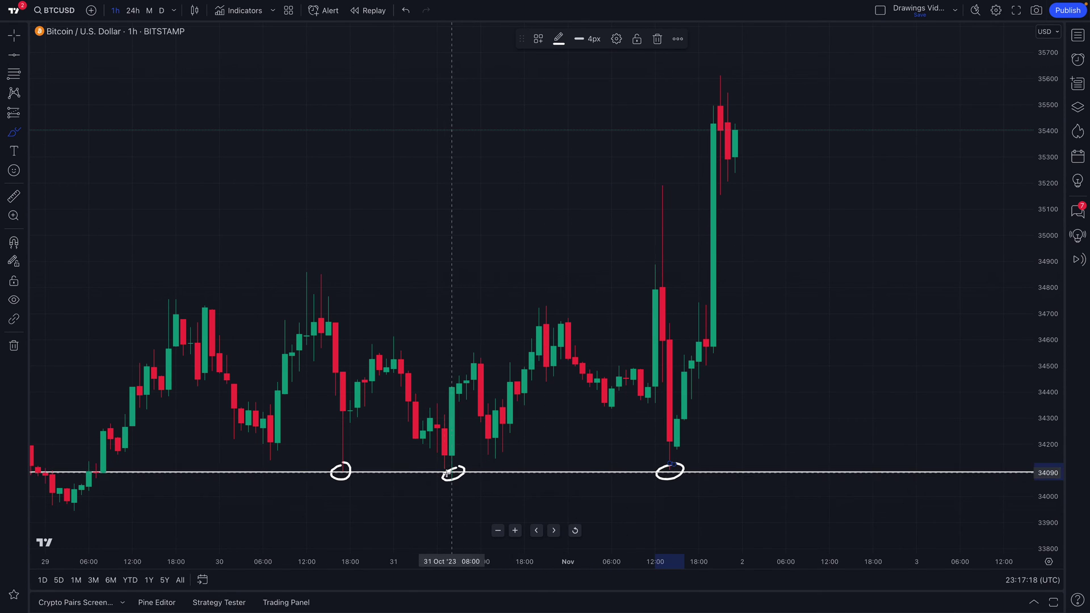
{"action": "scroll", "coordinate": [342, 470], "scroll_direction": "up", "scroll_amount": 1}
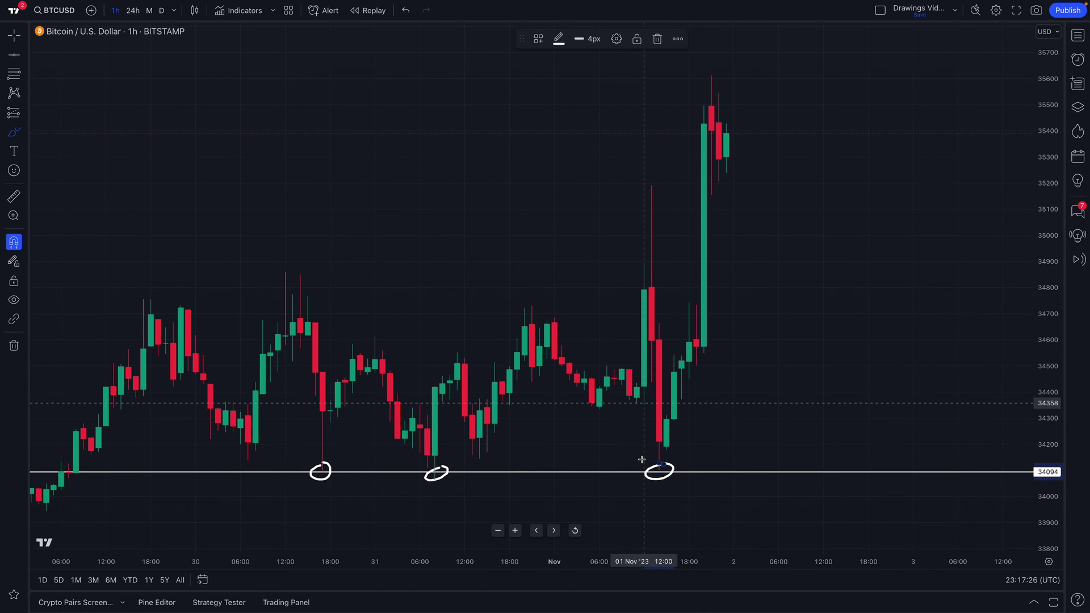
{"action": "key", "text": "ctrl+z"}
{"action": "key", "text": "ctrl+z"}
{"action": "key", "text": "ctrl+z"}
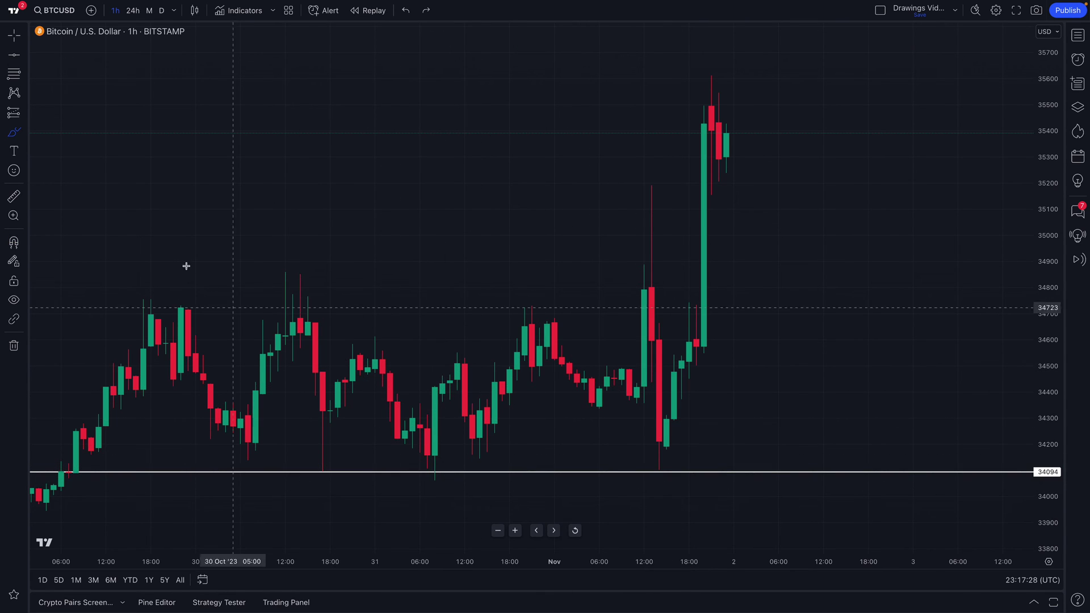
- Exit freehand drawing and delete the horizontal support line
{"action": "left_click", "coordinate": [17, 43]}
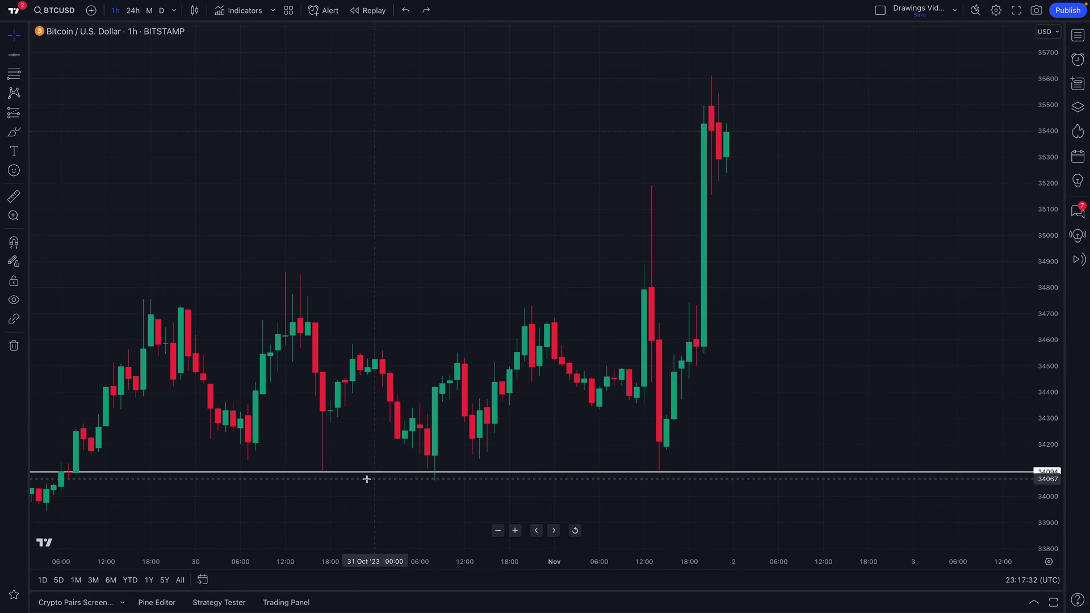
{"action": "left_click_drag", "start_coordinate": [365, 476], "coordinate": [365, 474]}
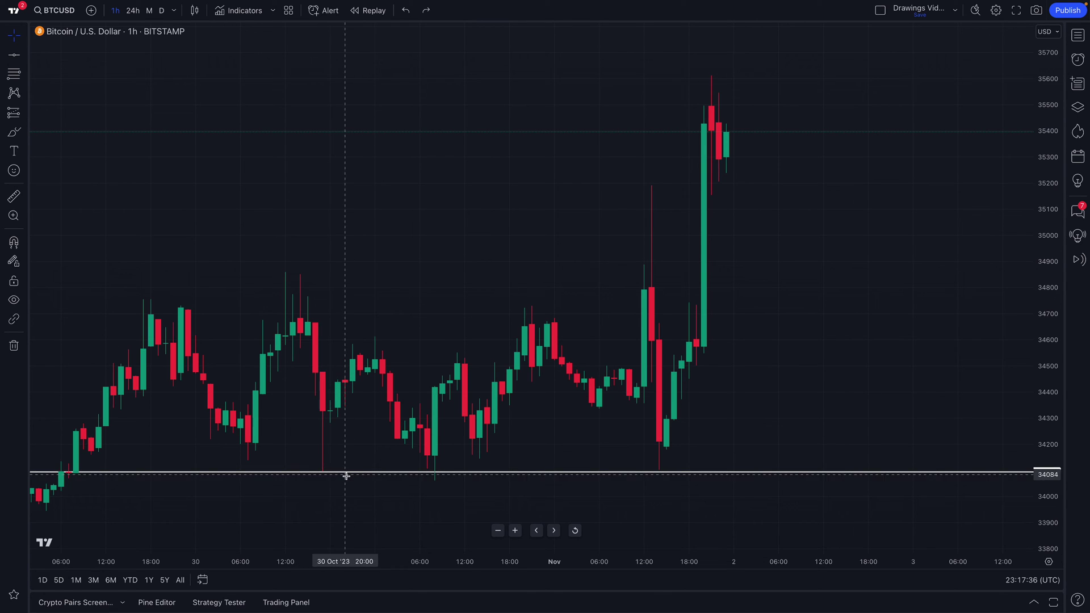
{"action": "key", "text": "Delete"}
- Draw a thin green rectangle along the candle lows from 30 Oct to 1 Nov
{"action": "left_click", "coordinate": [21, 135]}
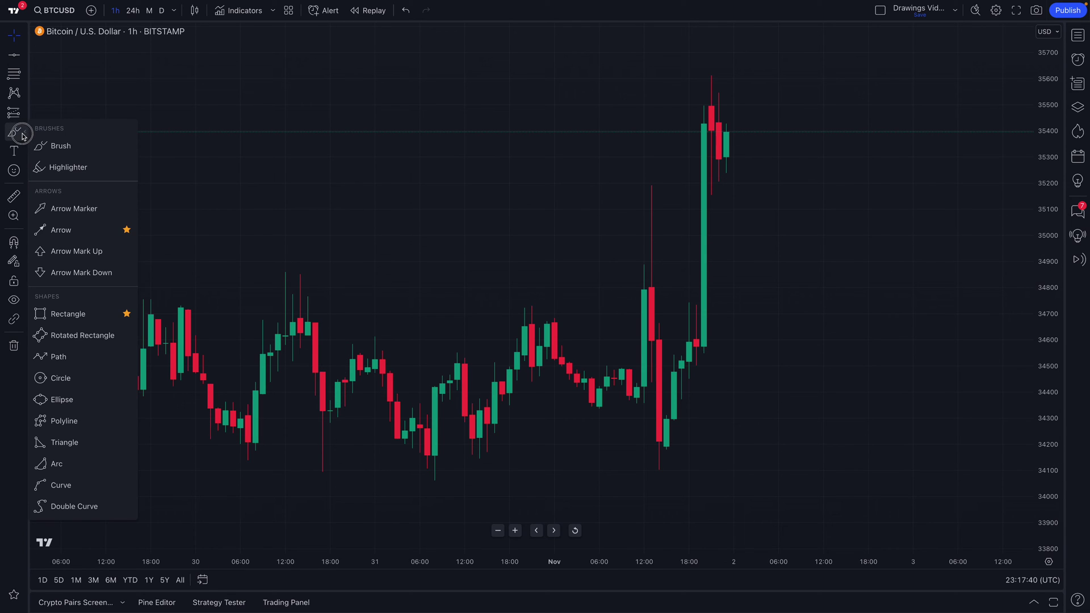
{"action": "left_click", "coordinate": [25, 136]}
{"action": "left_click", "coordinate": [25, 135]}
{"action": "left_click", "coordinate": [68, 314]}
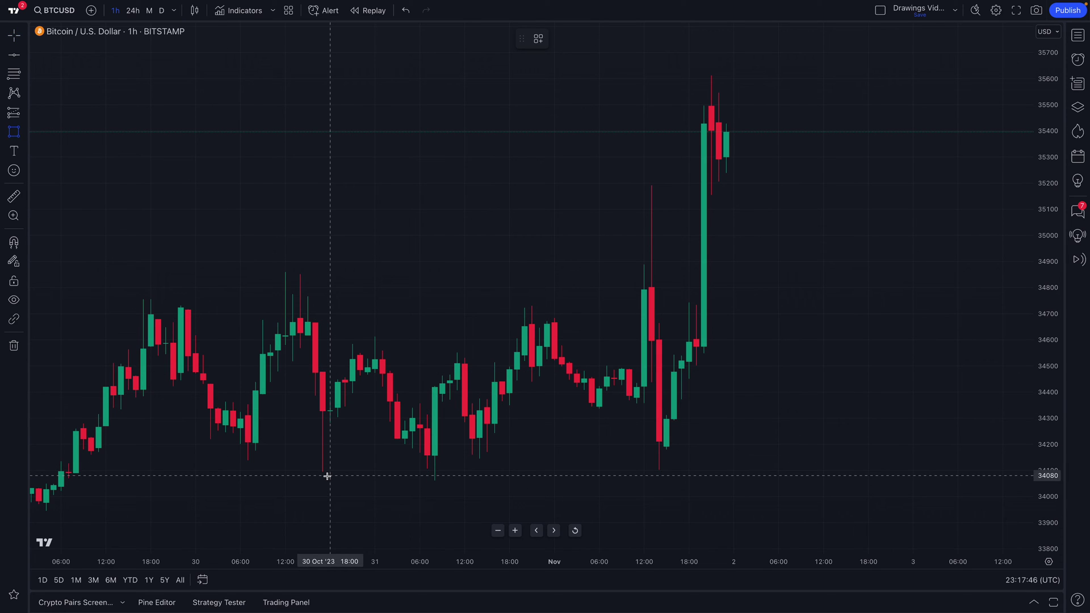
{"action": "mouse_move", "coordinate": [323, 470]}
{"action": "left_mouse_down"}
{"action": "mouse_move", "coordinate": [657, 463]}
{"action": "mouse_move", "coordinate": [691, 480]}
{"action": "left_mouse_up"}
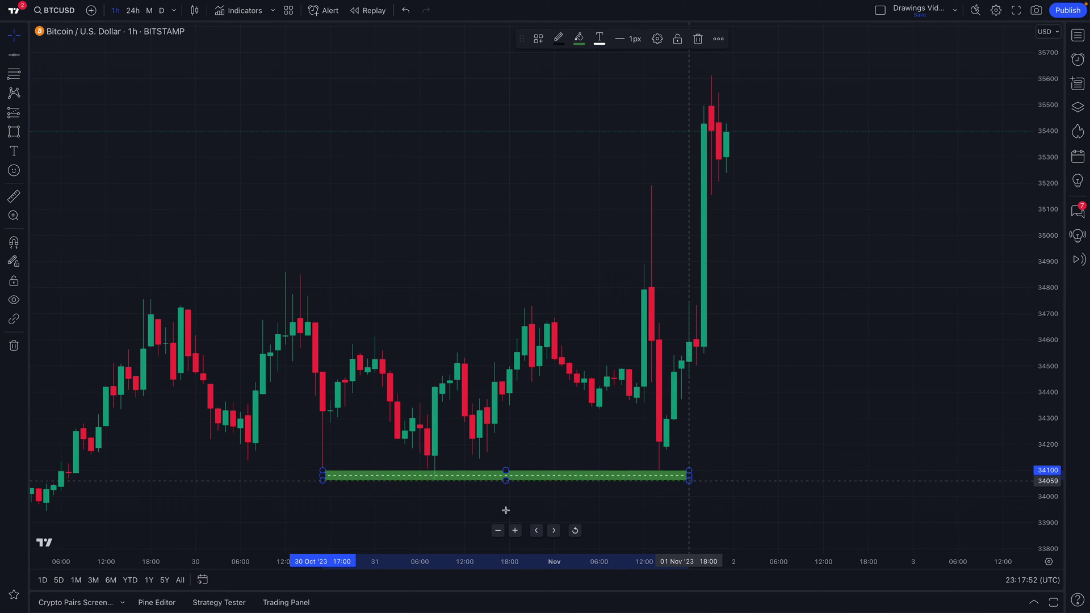
{"action": "left_click", "coordinate": [435, 493]}
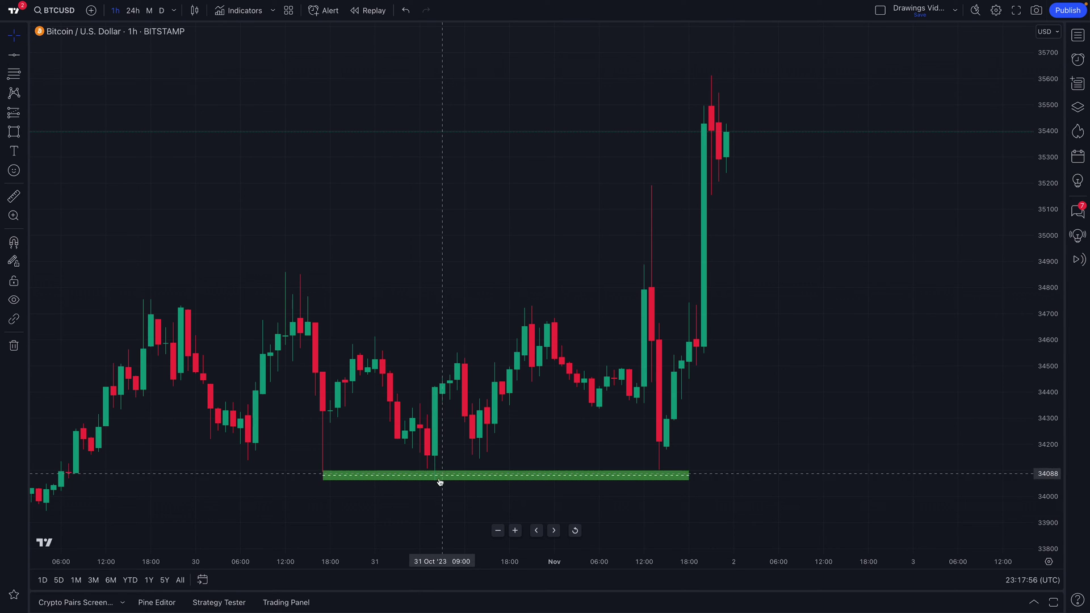
- Extend the zone's left edge slightly and lower its bottom edge to about 34,055
{"action": "left_click_drag", "start_coordinate": [323, 475], "coordinate": [316, 475]}
{"action": "left_click", "coordinate": [375, 497]}
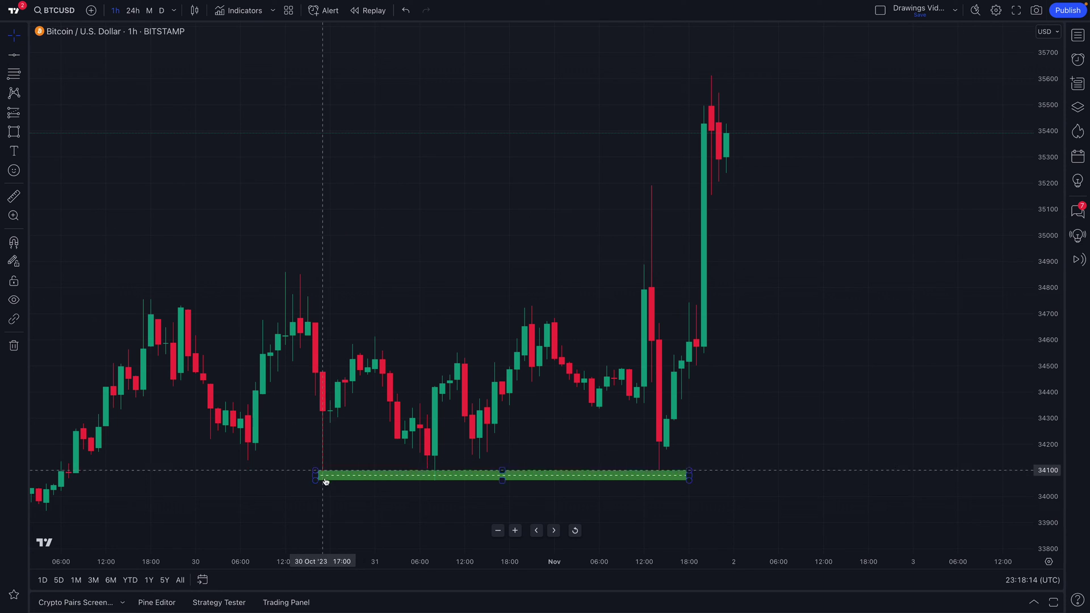
{"action": "mouse_move", "coordinate": [315, 482]}
{"action": "left_mouse_down"}
{"action": "mouse_move", "coordinate": [313, 500]}
{"action": "mouse_move", "coordinate": [316, 481]}
{"action": "left_mouse_up"}
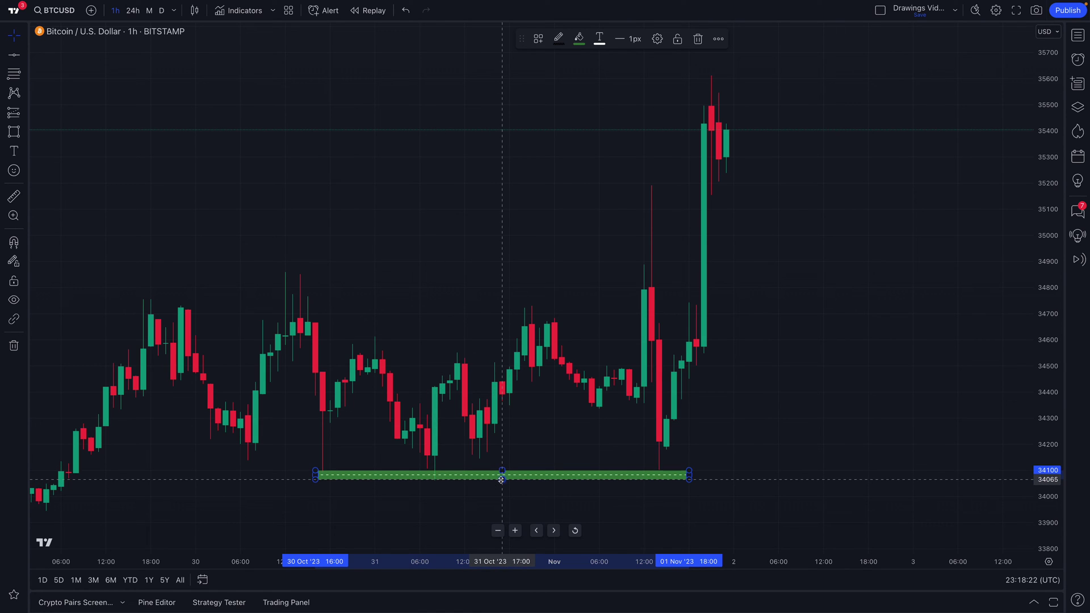
{"action": "left_click_drag", "start_coordinate": [503, 481], "coordinate": [504, 482]}
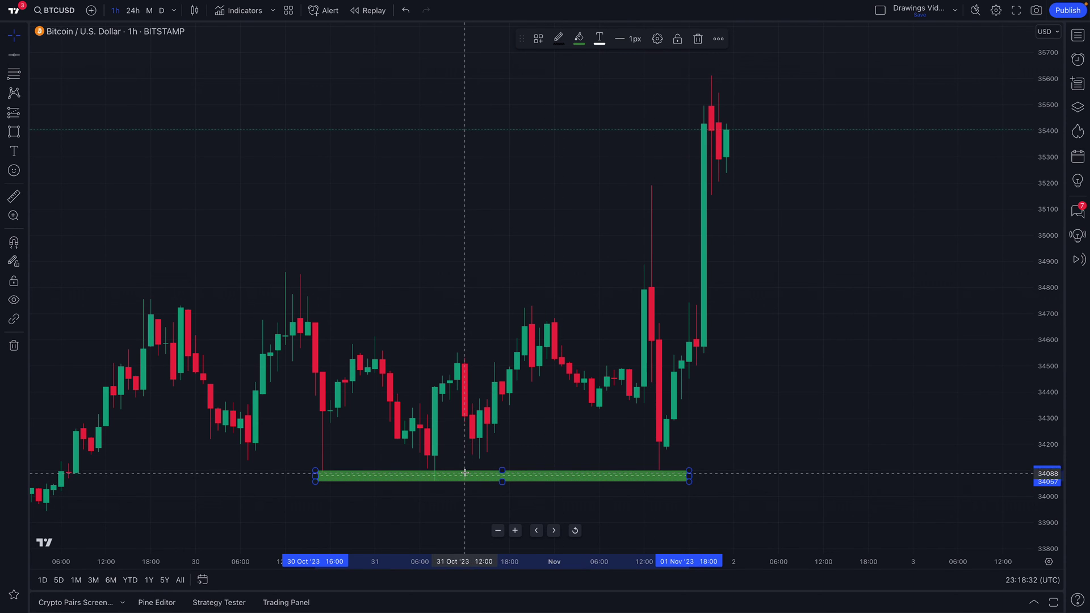
{"action": "left_click", "coordinate": [531, 450]}
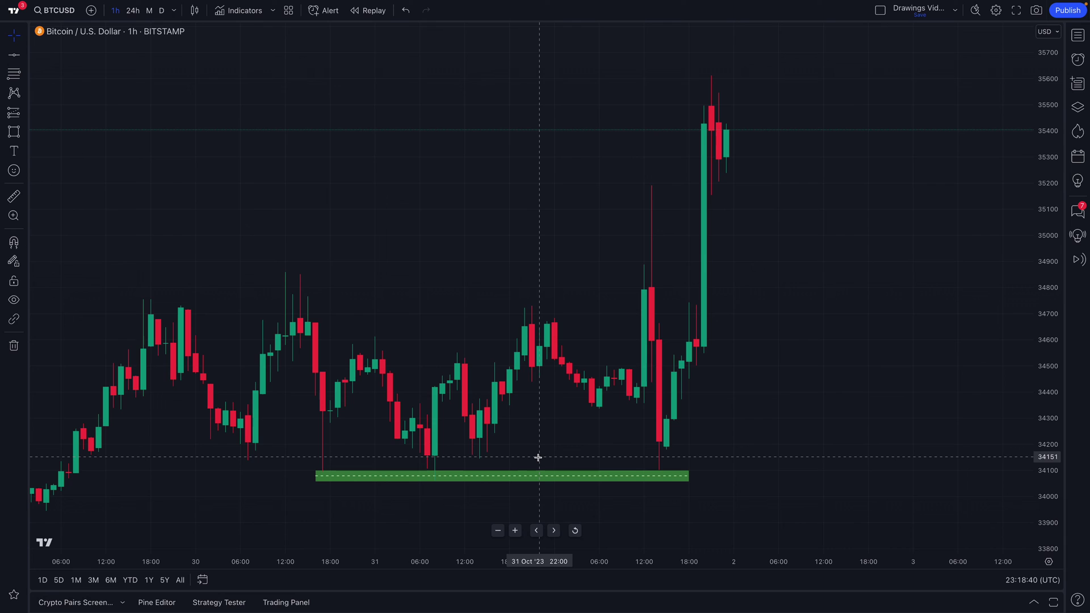
{"action": "left_click", "coordinate": [26, 149]}
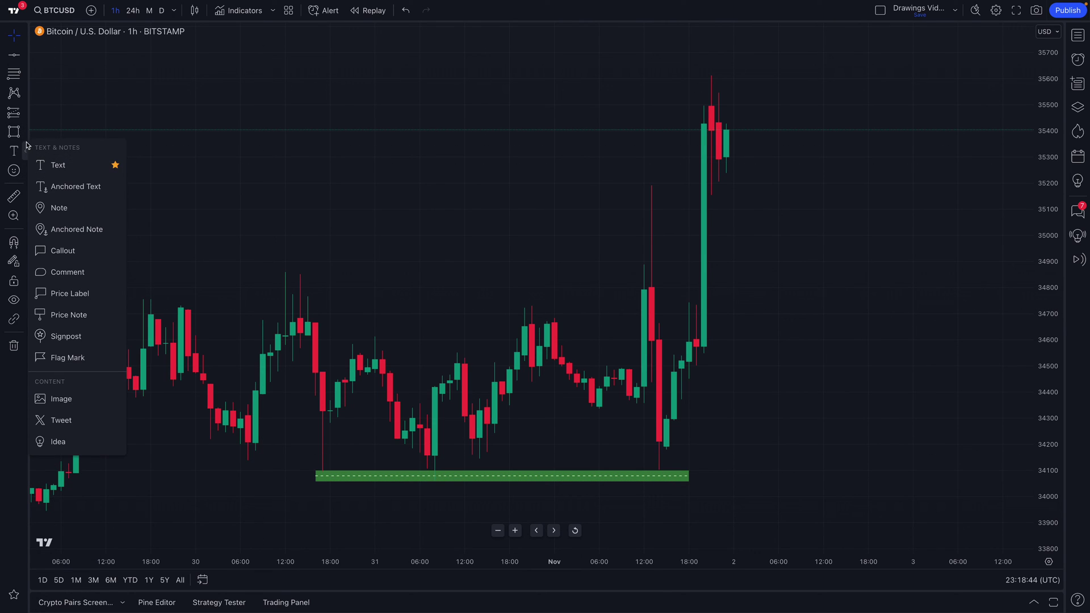
{"action": "left_click", "coordinate": [27, 132]}
{"action": "left_click", "coordinate": [56, 144]}
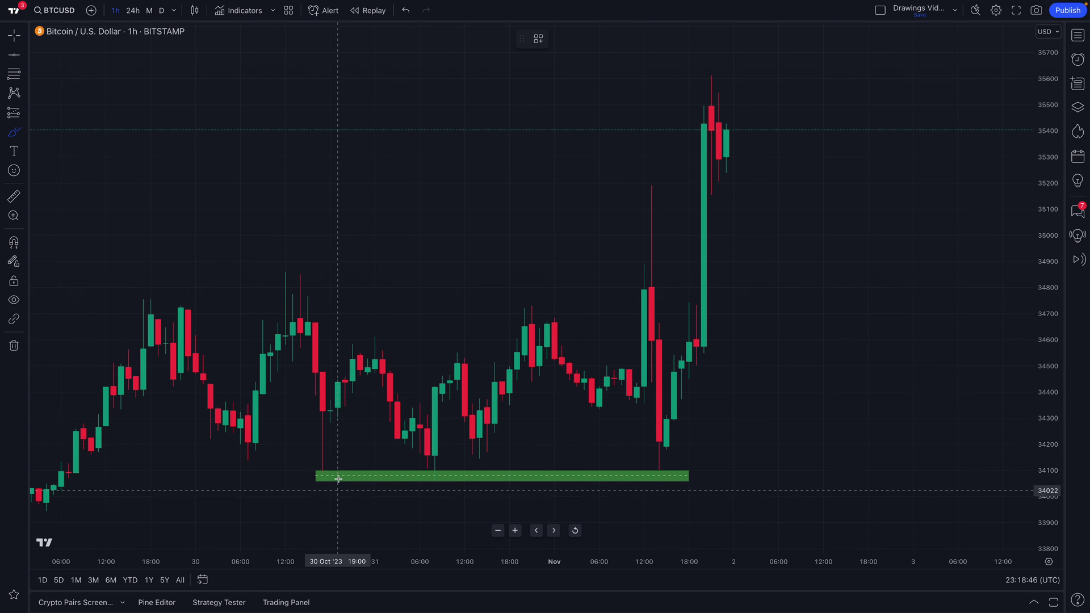
{"action": "mouse_move", "coordinate": [325, 467]}
{"action": "left_mouse_down"}
{"action": "mouse_move", "coordinate": [317, 463]}
{"action": "mouse_move", "coordinate": [324, 469]}
{"action": "left_mouse_up"}
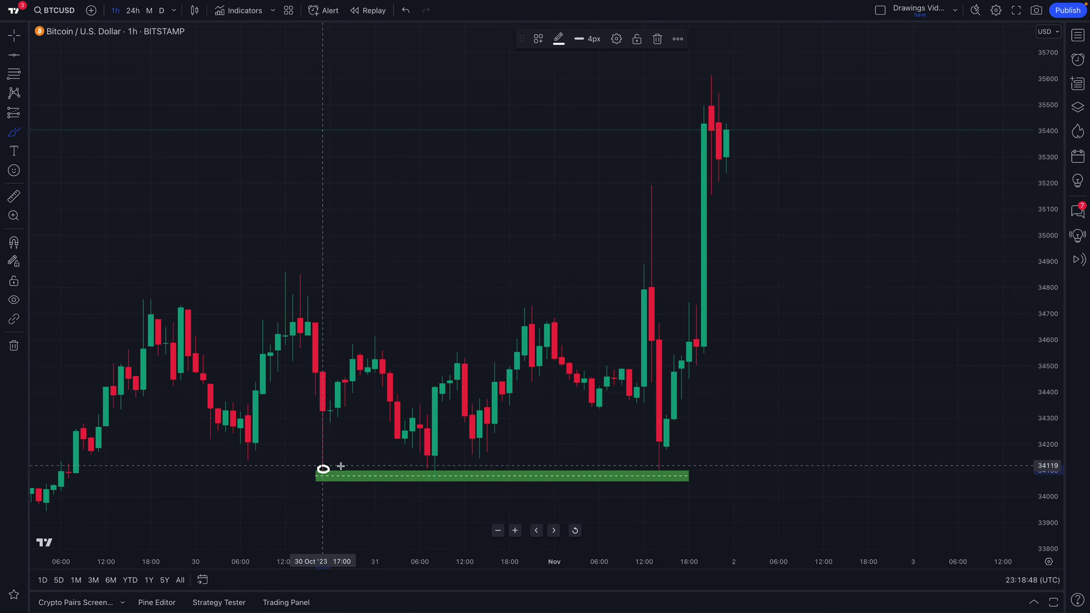
{"action": "left_click_drag", "start_coordinate": [434, 471], "coordinate": [436, 469]}
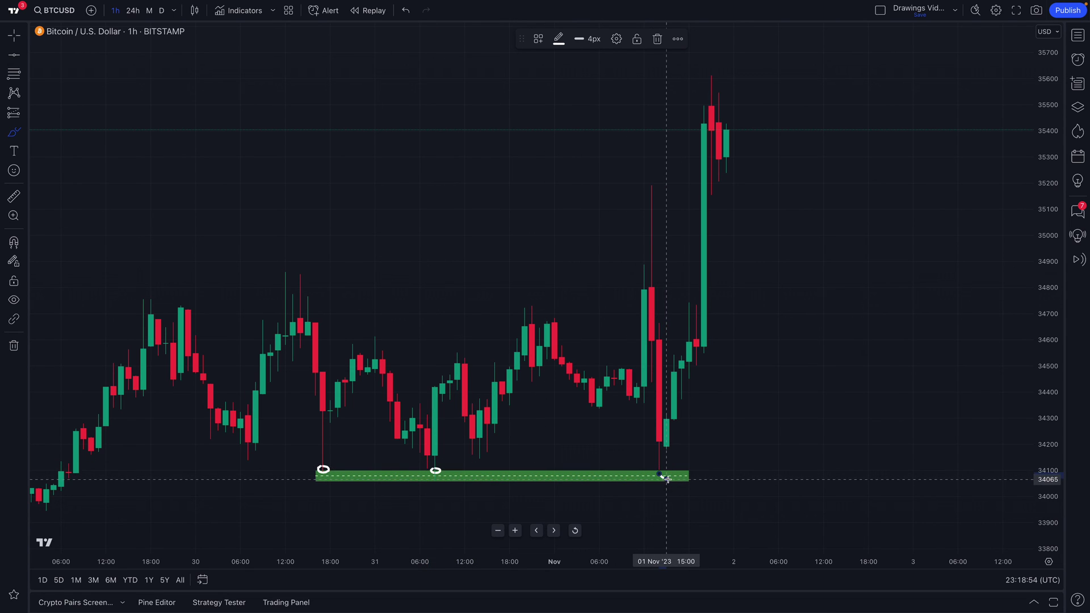
{"action": "mouse_move", "coordinate": [659, 482]}
{"action": "left_mouse_down"}
{"action": "mouse_move", "coordinate": [676, 478]}
{"action": "mouse_move", "coordinate": [664, 481]}
{"action": "left_mouse_up"}
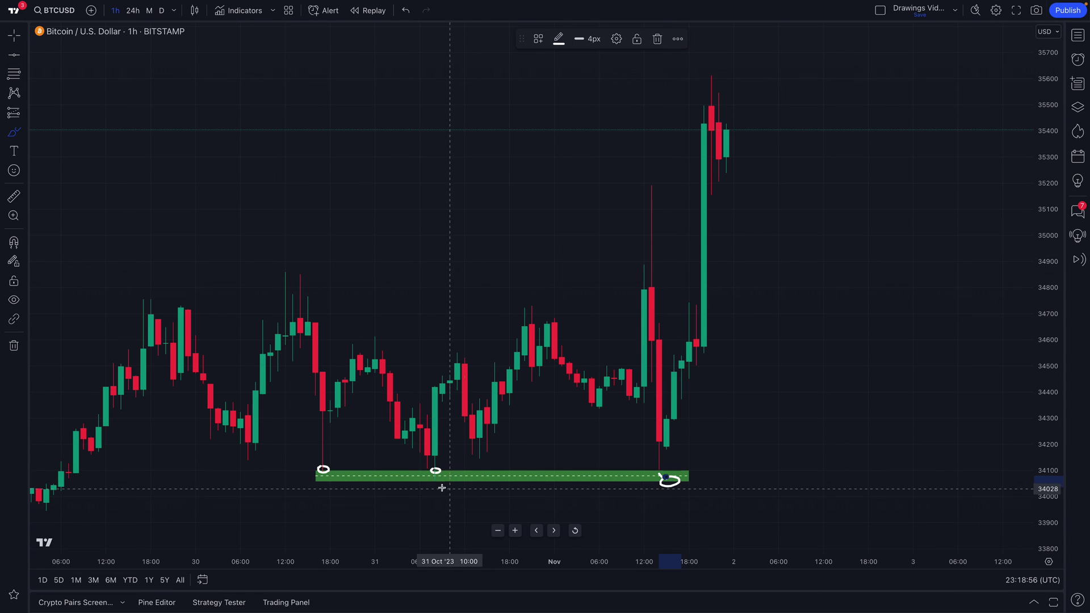
{"action": "mouse_move", "coordinate": [430, 479]}
{"action": "left_mouse_down"}
{"action": "mouse_move", "coordinate": [446, 481]}
{"action": "mouse_move", "coordinate": [432, 480]}
{"action": "left_mouse_up"}
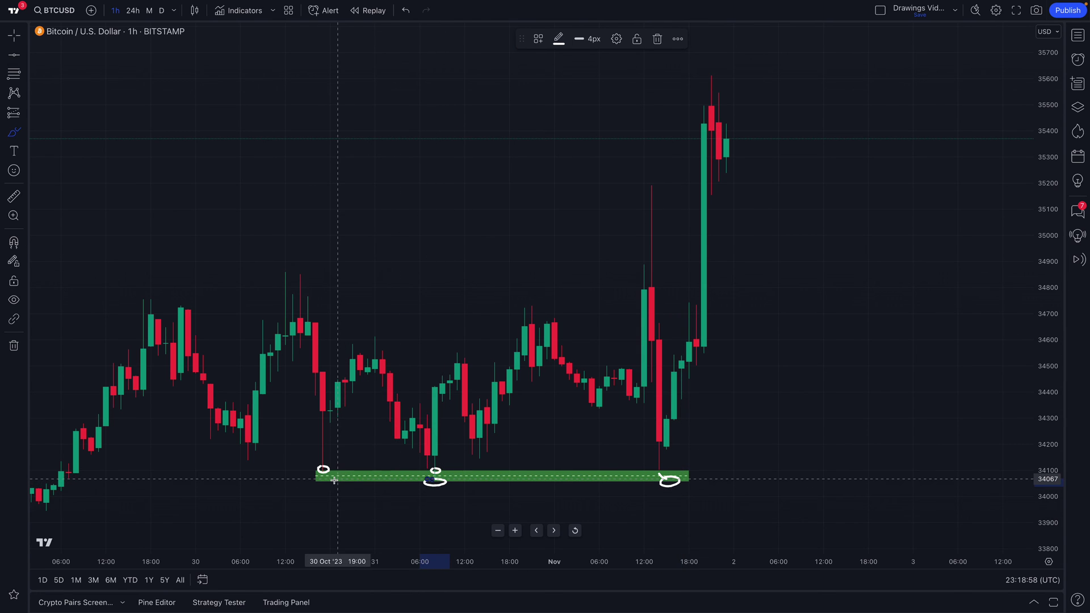
{"action": "mouse_move", "coordinate": [315, 480]}
{"action": "left_mouse_down"}
{"action": "mouse_move", "coordinate": [334, 482]}
{"action": "mouse_move", "coordinate": [323, 480]}
{"action": "left_mouse_up"}
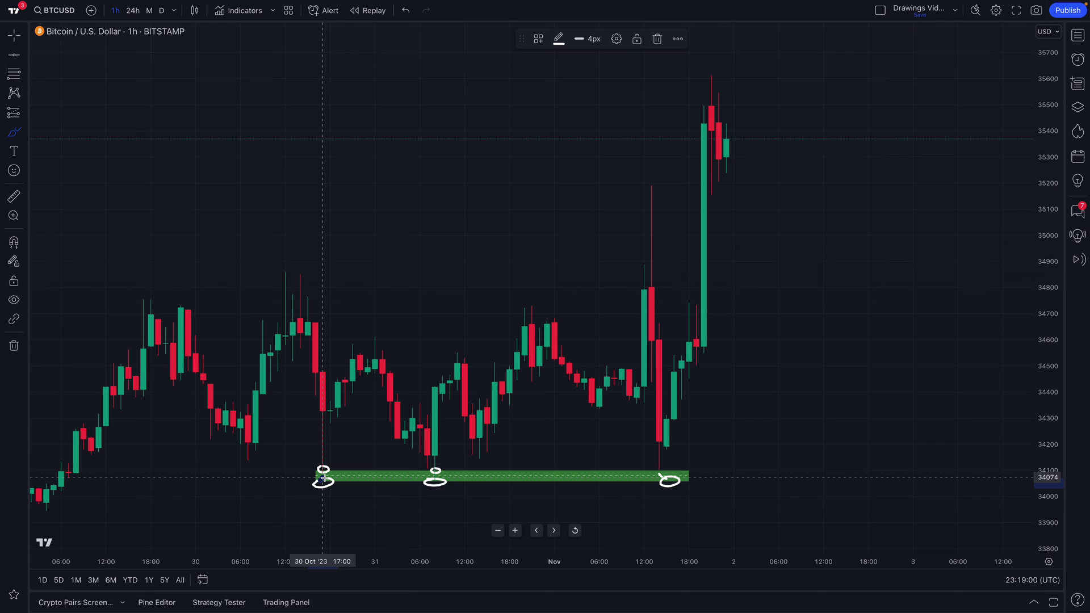
{"action": "key", "text": "ctrl+z"}
{"action": "key", "text": "ctrl+z"}
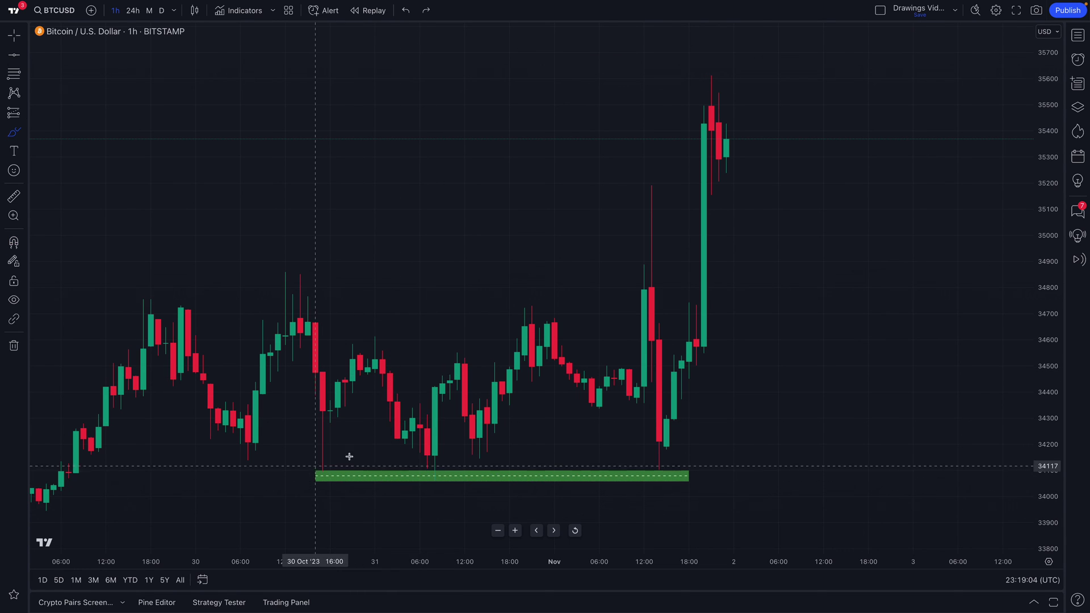
{"action": "left_click", "coordinate": [13, 35]}
{"action": "scroll", "coordinate": [343, 434], "scroll_direction": "up", "scroll_amount": 1}
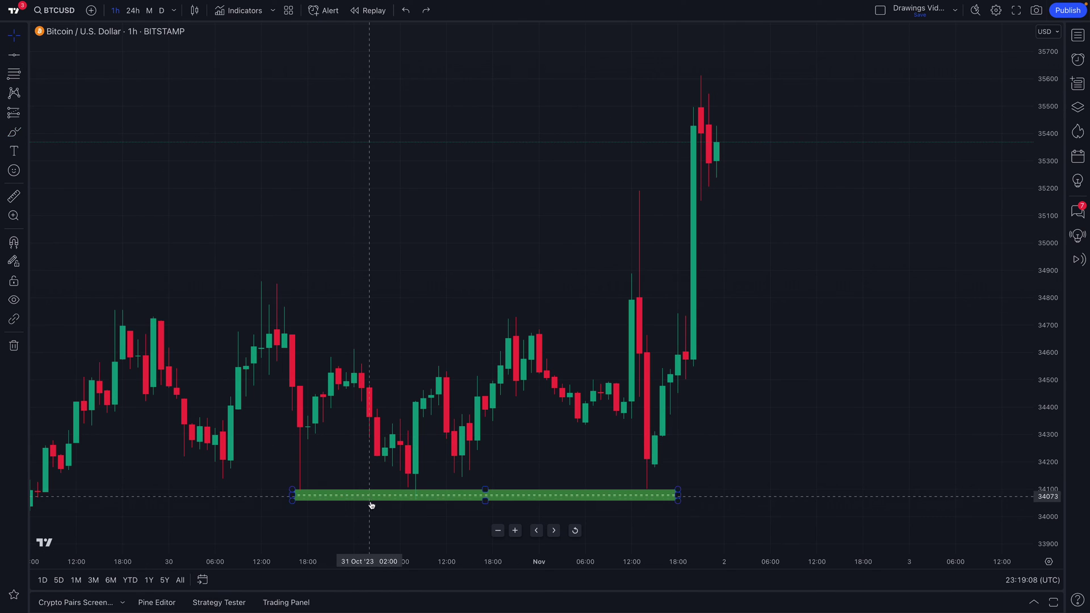
{"action": "left_click", "coordinate": [376, 496]}
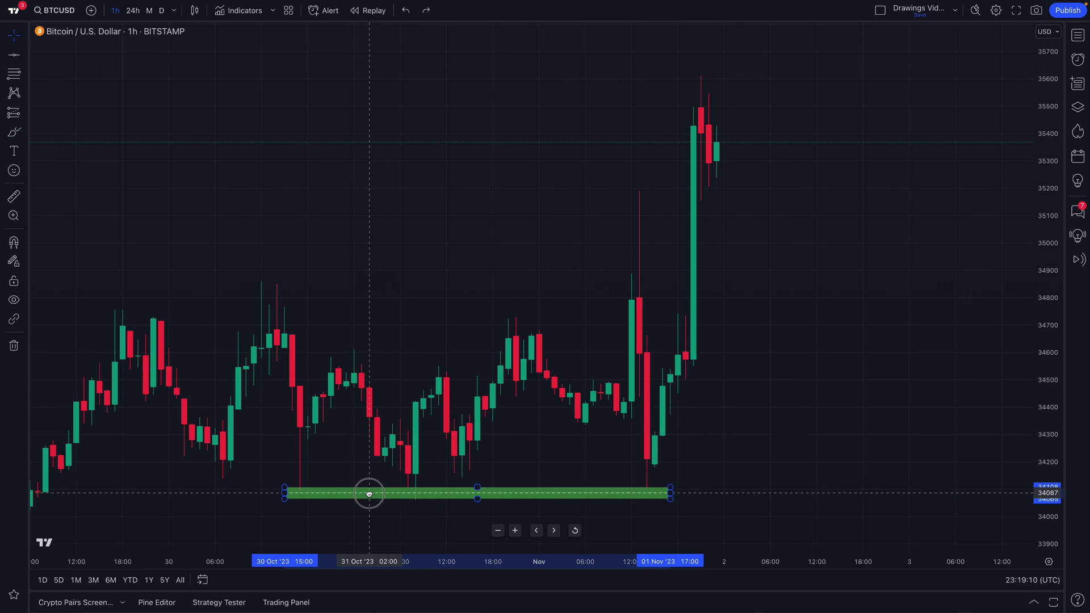
{"action": "double_click", "coordinate": [382, 492]}
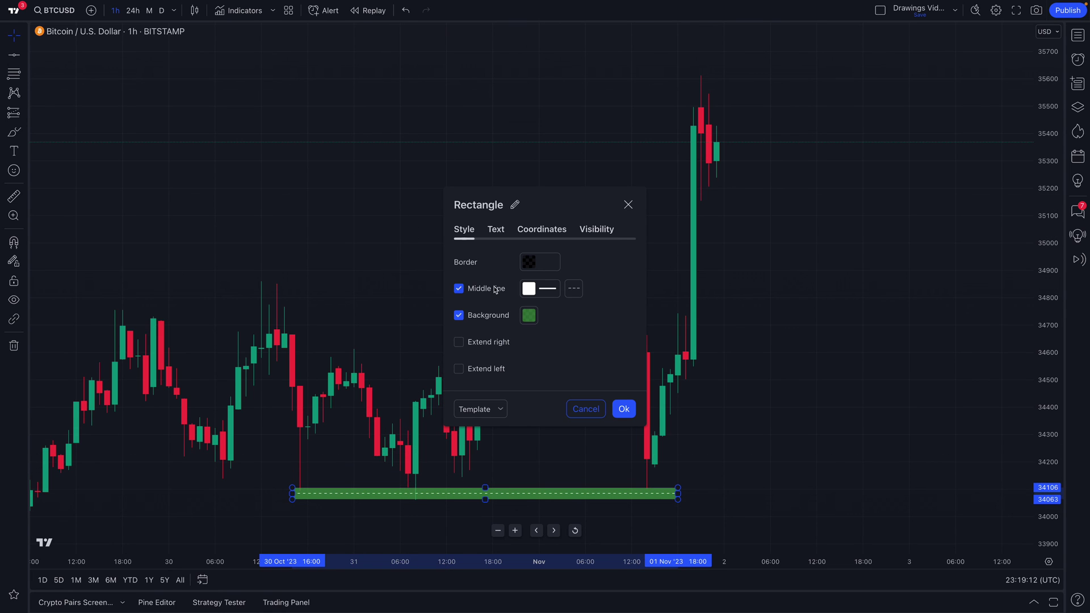
{"action": "left_click_drag", "start_coordinate": [522, 203], "coordinate": [229, 137]}
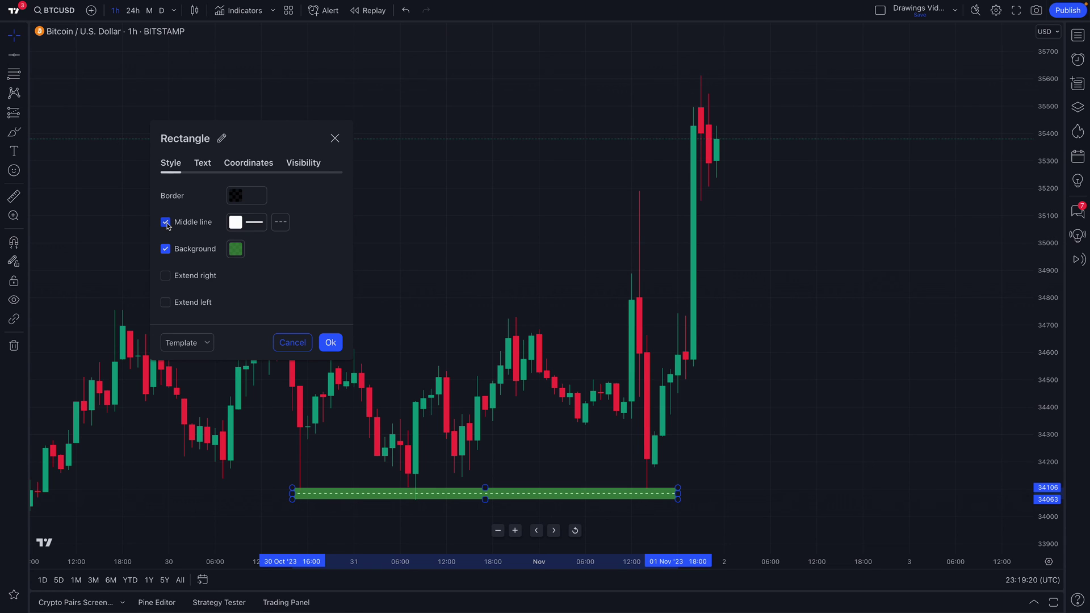
{"action": "key", "text": "Escape"}
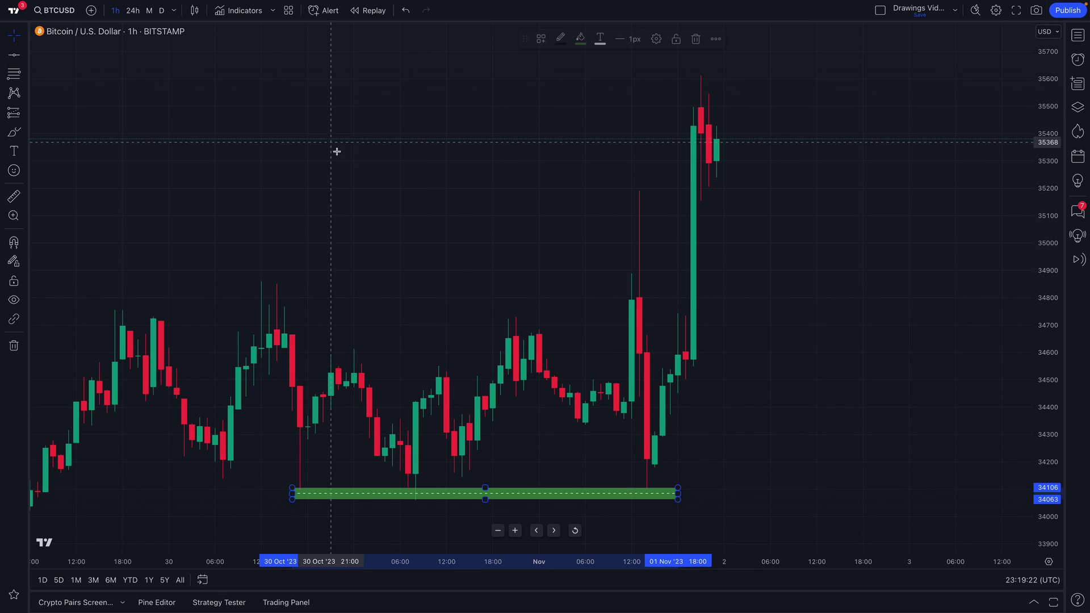
- Reshape the rectangle into a thin bar near 02 Nov 13:00 spanning ~34,062–35,700, then open its settings
{"action": "left_click_drag", "start_coordinate": [292, 493], "coordinate": [682, 494]}
{"action": "left_click_drag", "start_coordinate": [776, 455], "coordinate": [823, 455]}
{"action": "left_click_drag", "start_coordinate": [676, 493], "coordinate": [744, 53]}
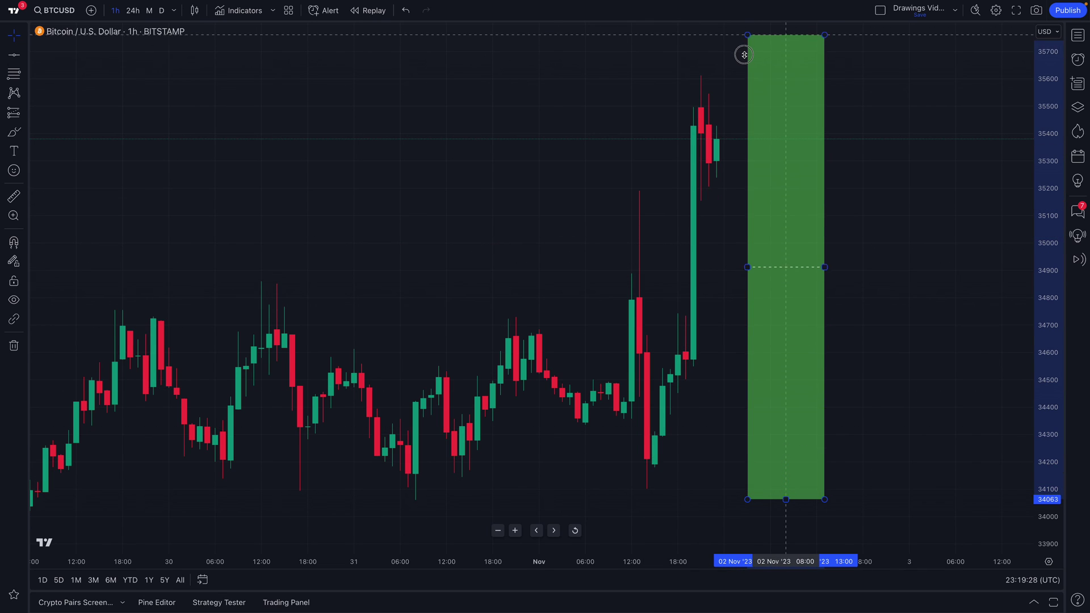
{"action": "left_click_drag", "start_coordinate": [747, 499], "coordinate": [817, 500]}
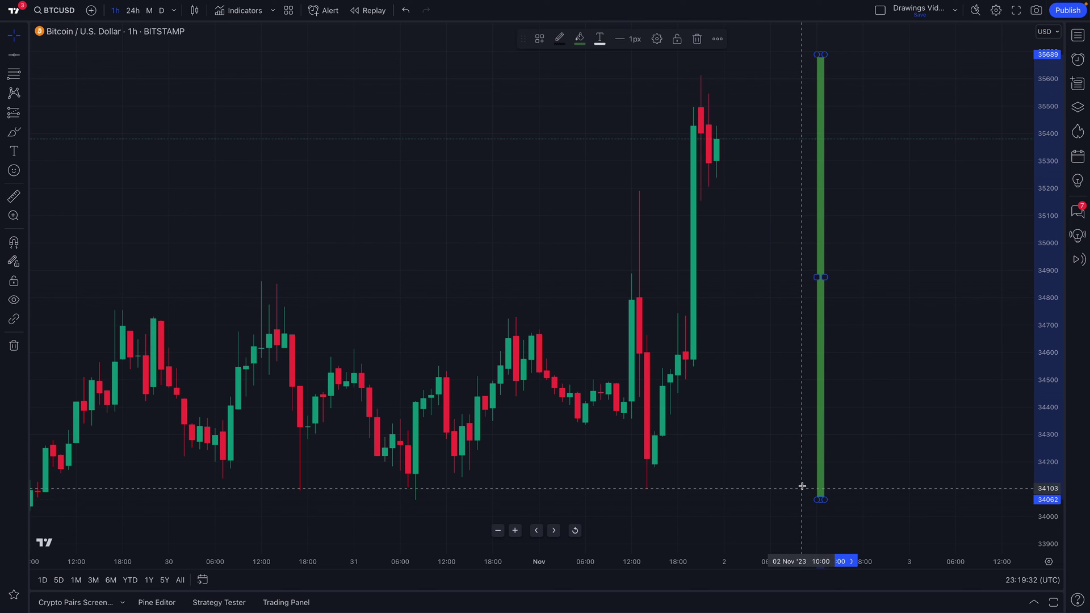
{"action": "left_click_drag", "start_coordinate": [817, 55], "coordinate": [818, 42]}
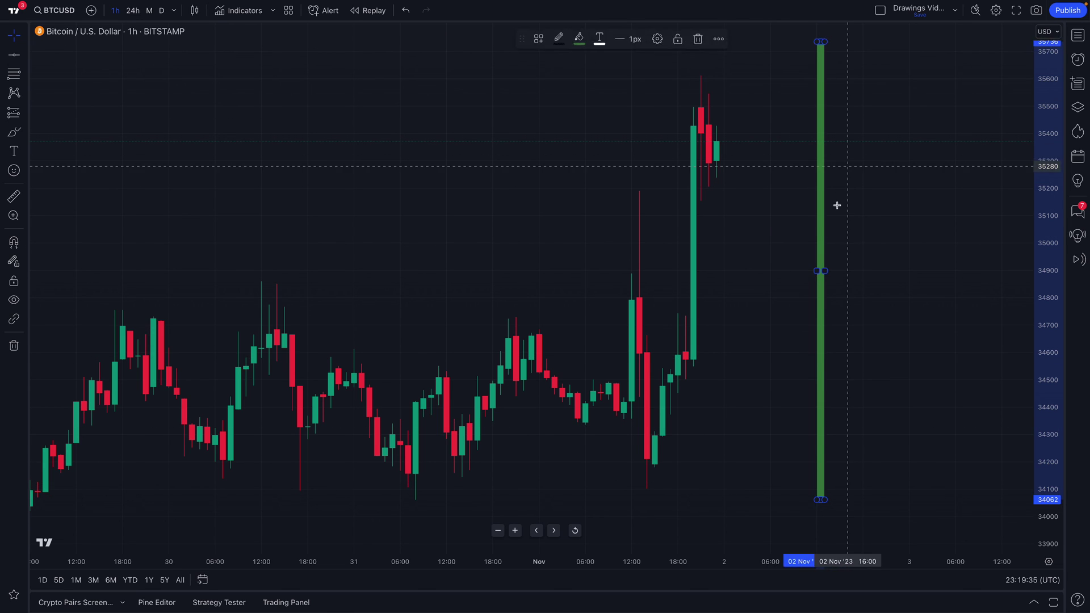
{"action": "double_click", "coordinate": [823, 273]}
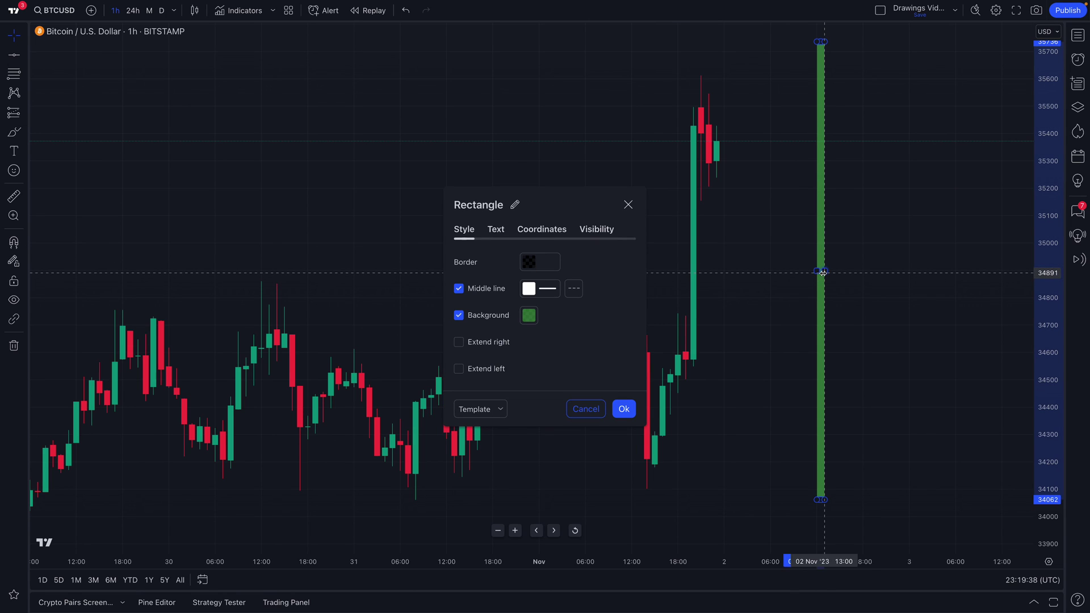
- Label the bar 'Watching this area' with Top text alignment and apply
{"action": "left_click", "coordinate": [497, 230]}
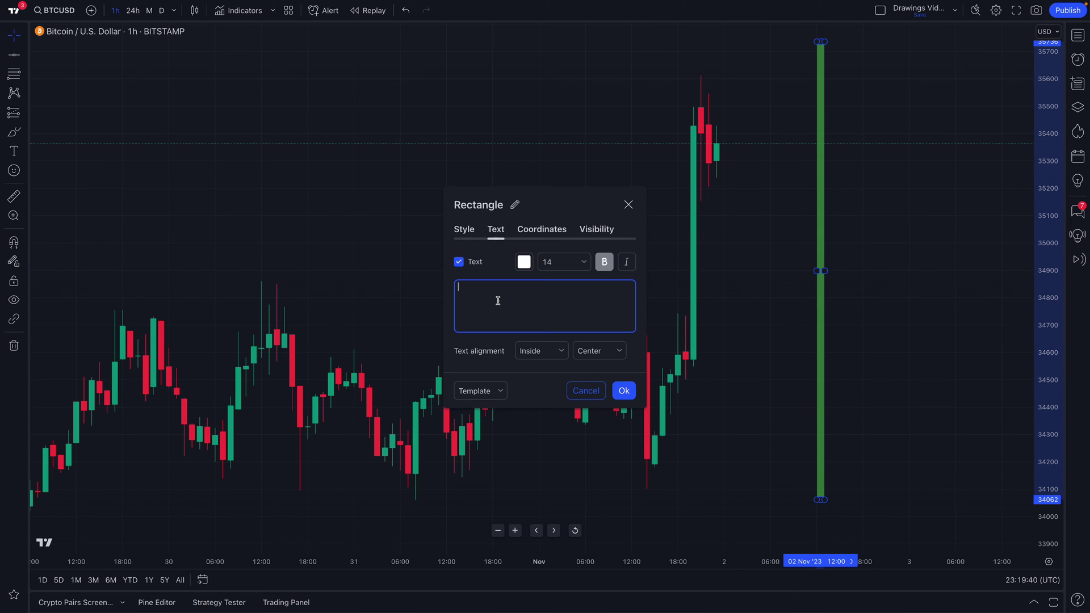
{"action": "type", "text": "Watching this area"}
{"action": "left_click", "coordinate": [550, 362]}
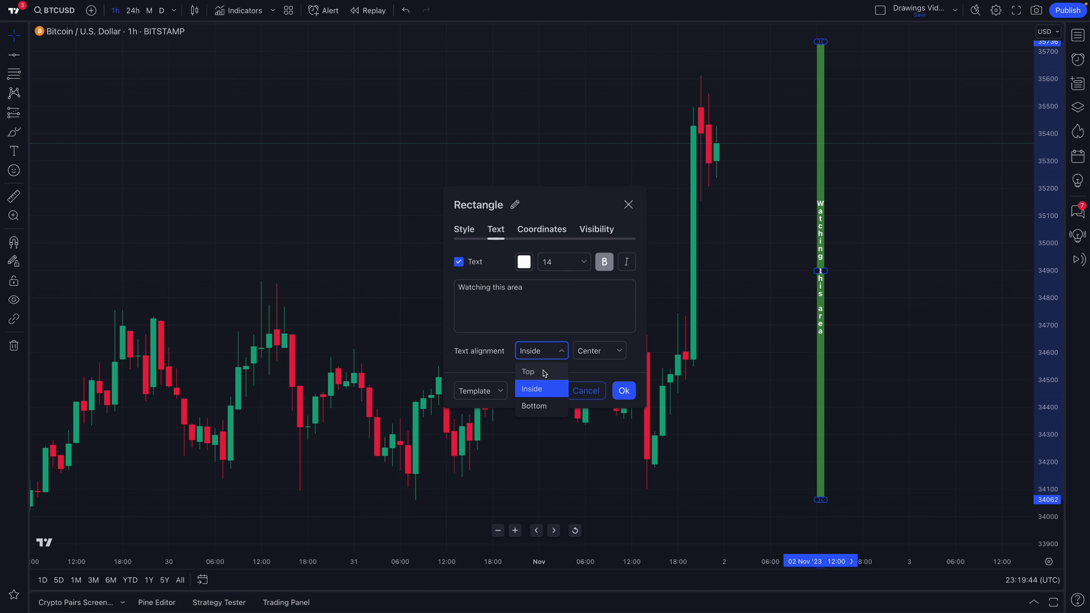
{"action": "left_click", "coordinate": [549, 405]}
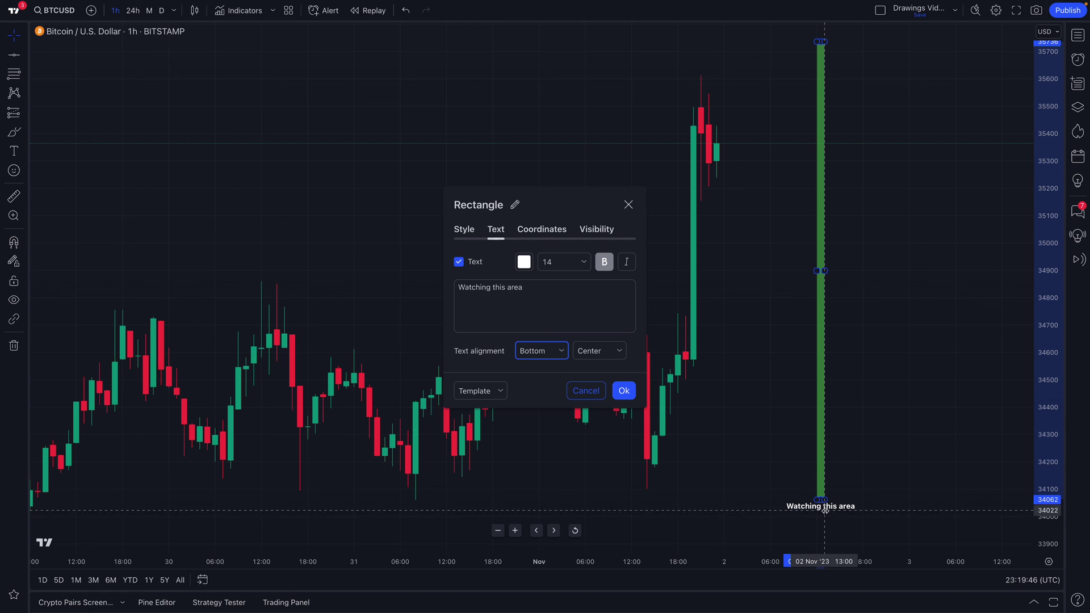
{"action": "left_click", "coordinate": [542, 350]}
{"action": "left_click", "coordinate": [536, 369]}
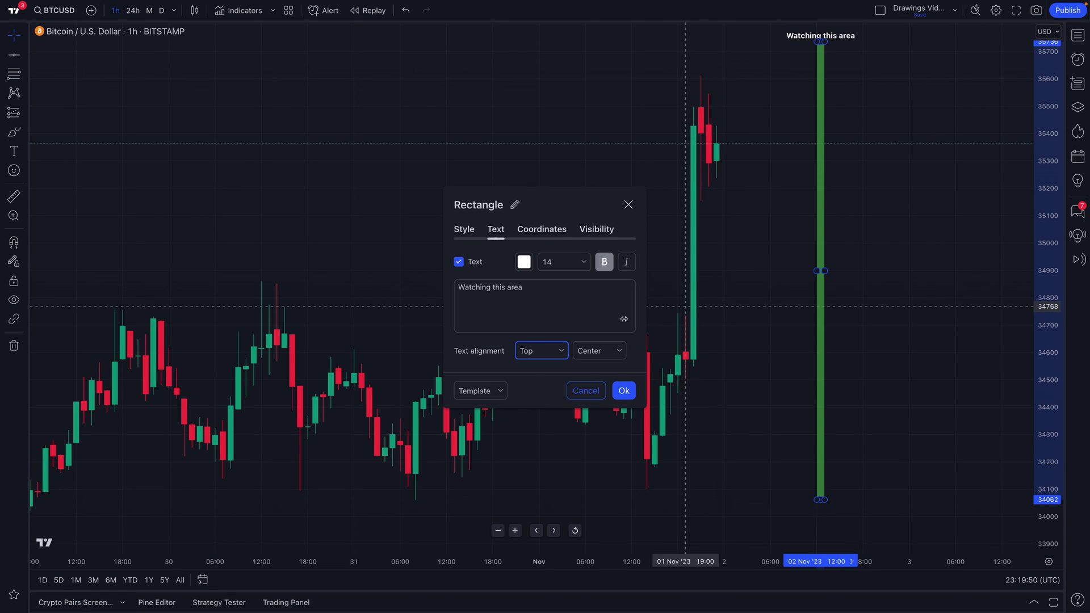
{"action": "left_click", "coordinate": [733, 318]}
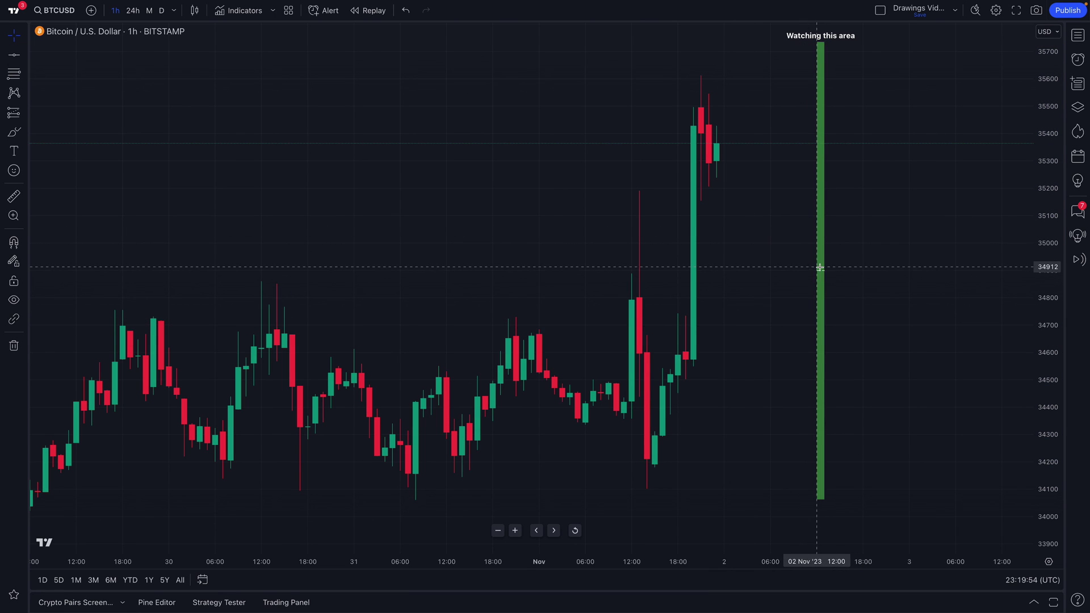
- Delete the labelled green bar from the chart
{"action": "left_click", "coordinate": [821, 41]}
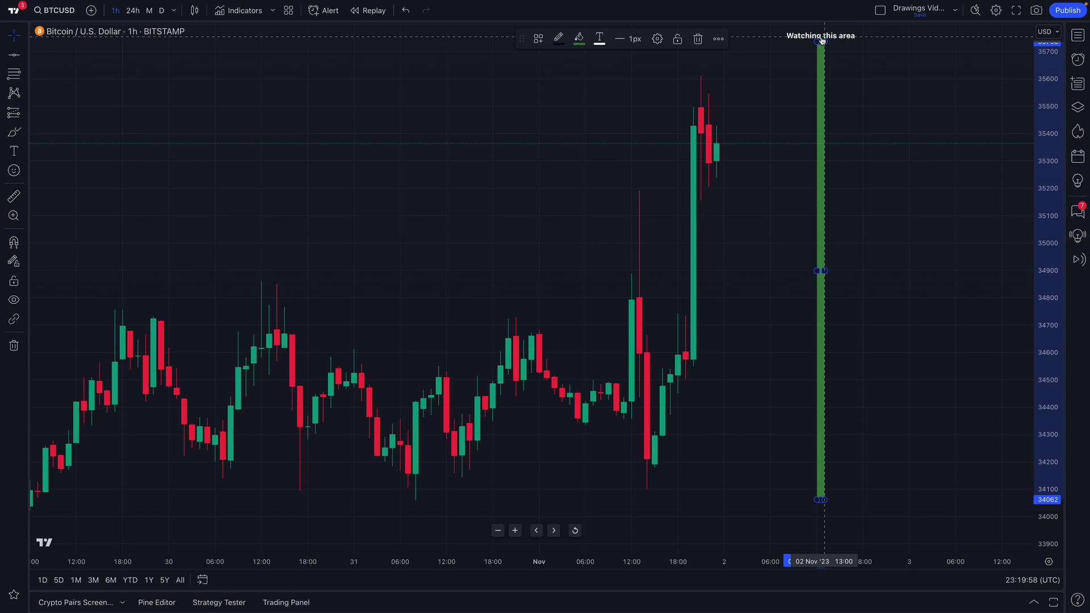
{"action": "key", "text": "Delete"}
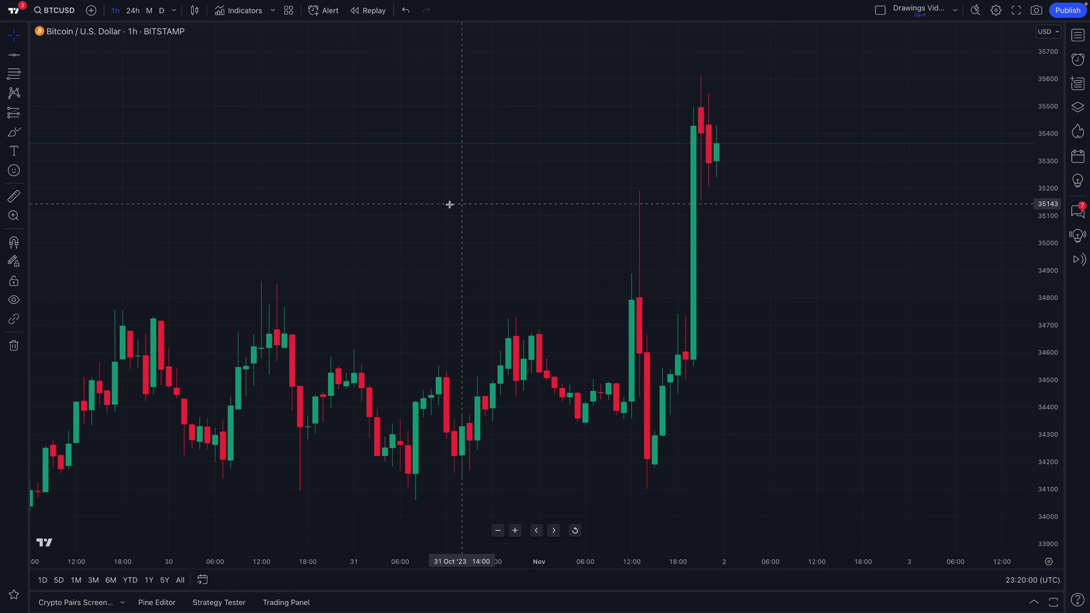
{"action": "scroll", "coordinate": [408, 236], "scroll_direction": "up", "scroll_amount": 1}
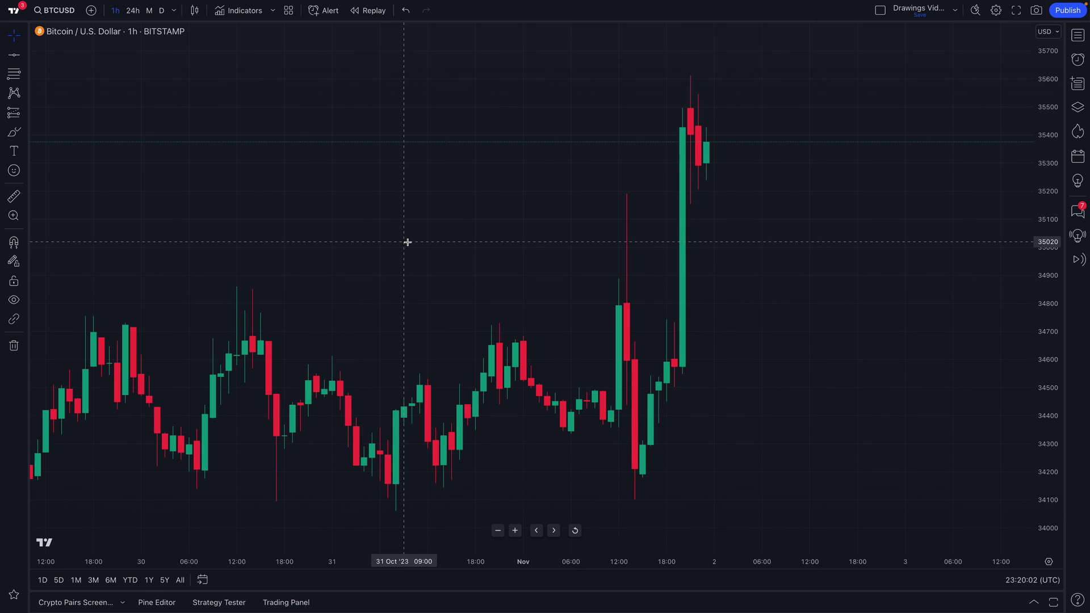